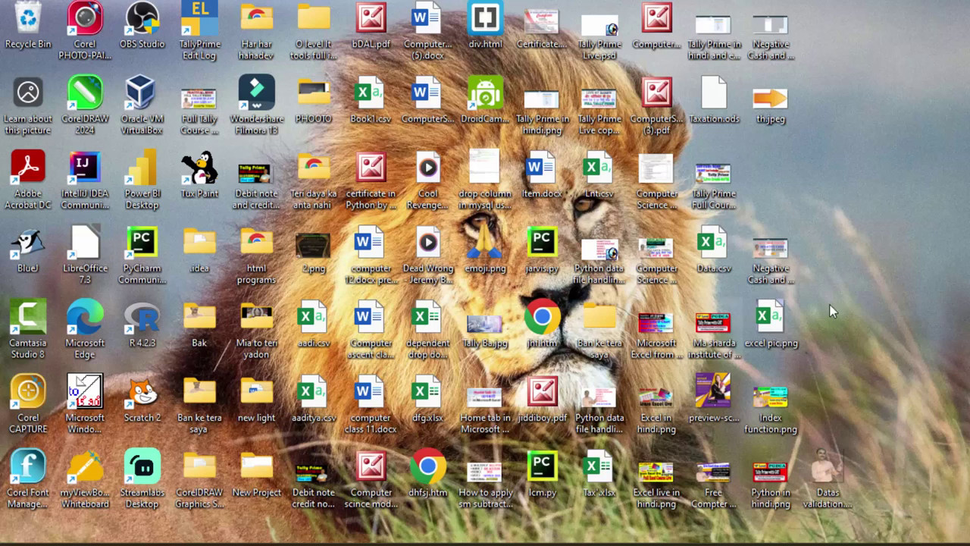
Step: Refresh the Windows desktop from its right-click menu
right_click(918, 105)
left_click(878, 167)
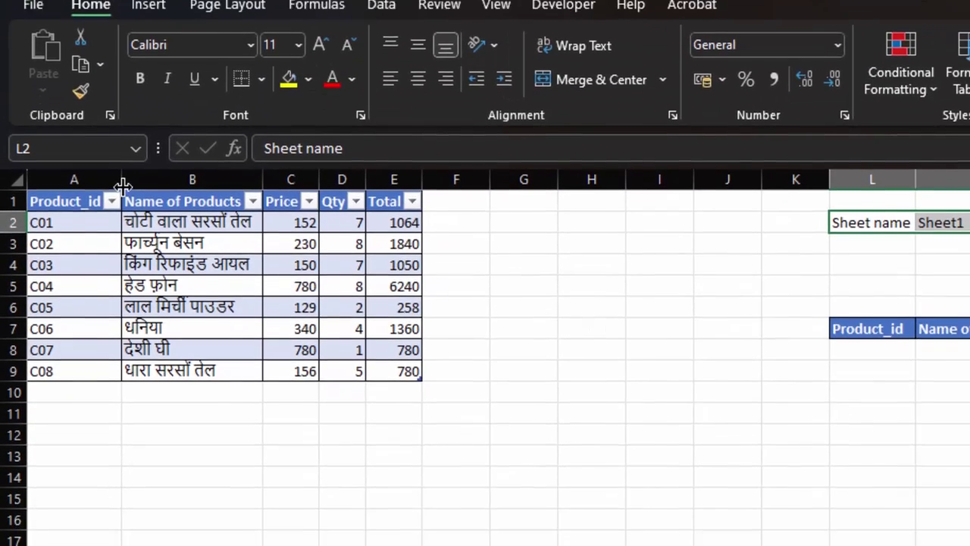
Step: Widen columns A and B of the product table and review product ids C01–C06
left_click_drag(122, 223, 132, 223)
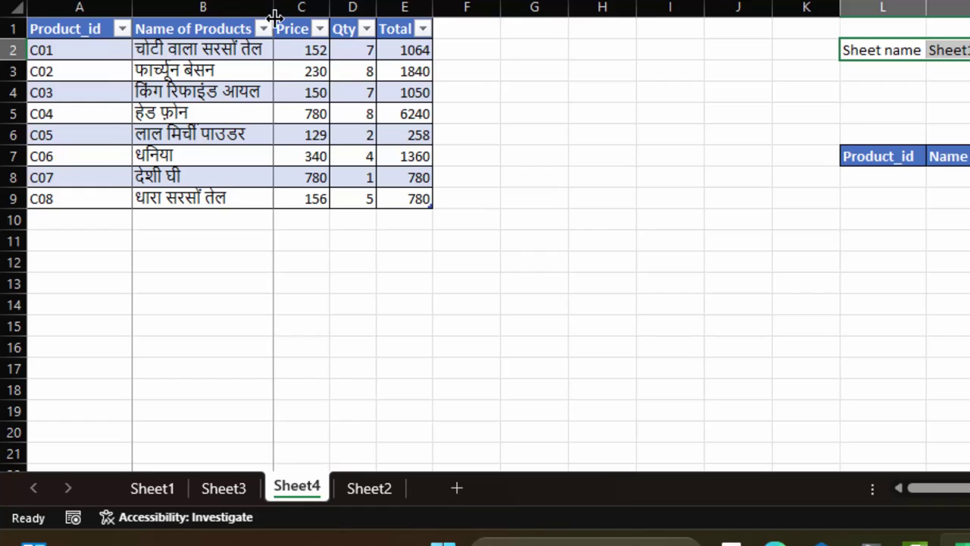
left_click_drag(273, 8, 297, 8)
left_click(68, 47)
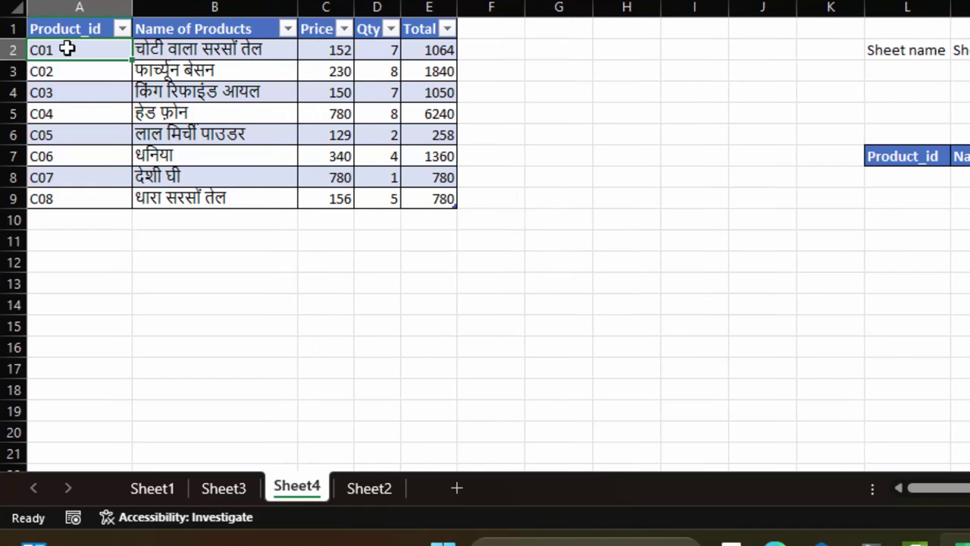
left_click(67, 92)
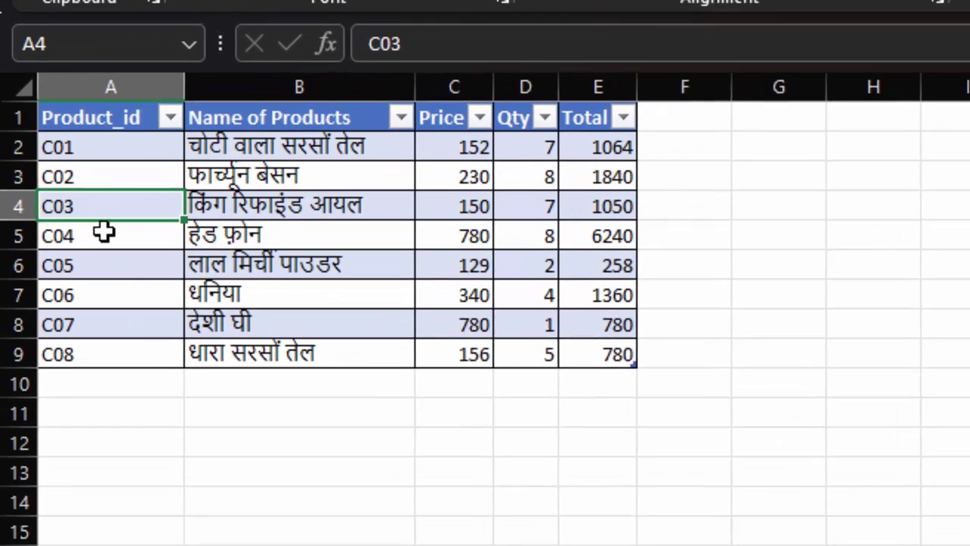
left_click(75, 159)
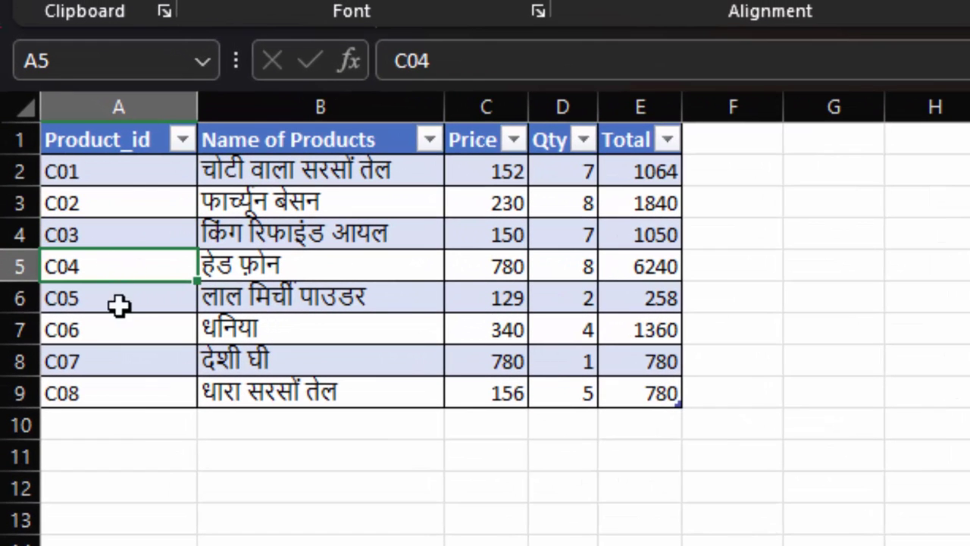
left_click(96, 204)
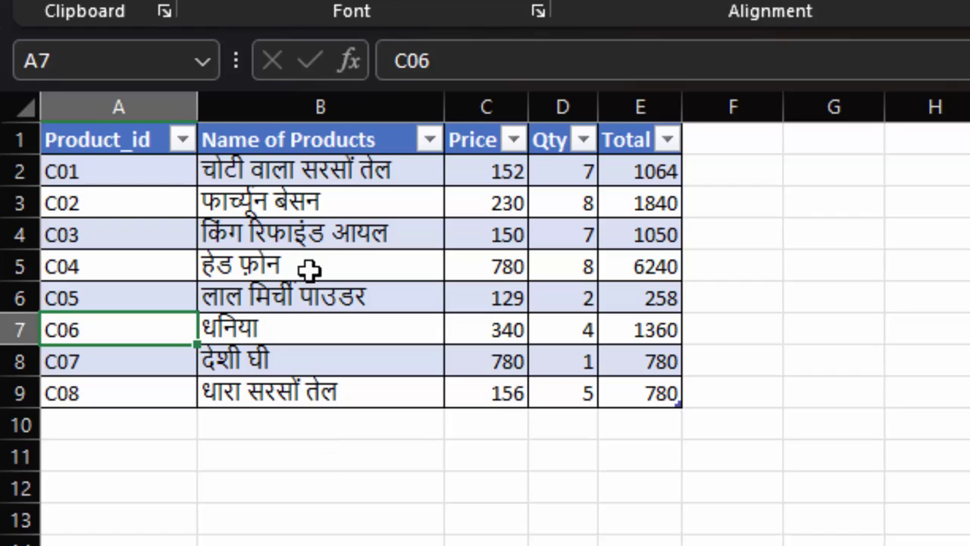
left_click(294, 173)
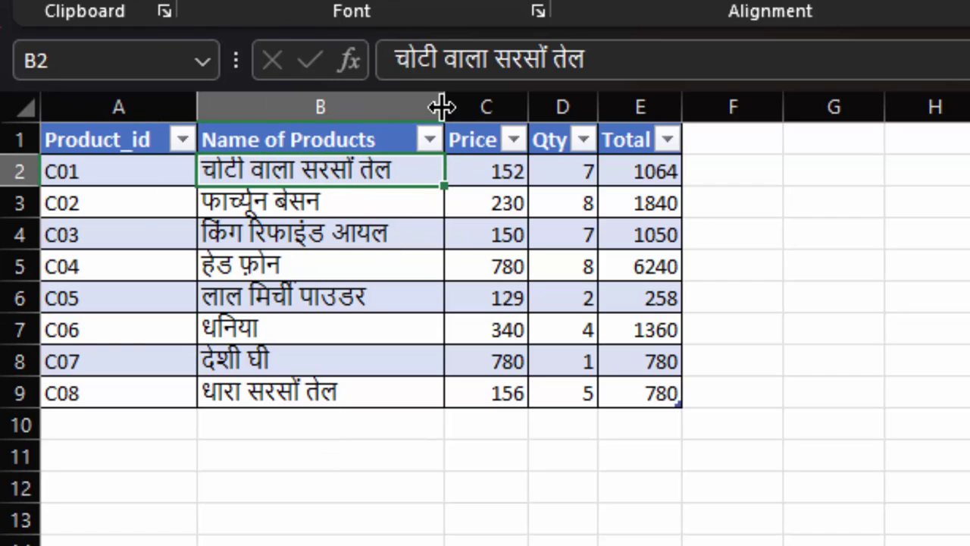
left_click_drag(443, 106, 454, 106)
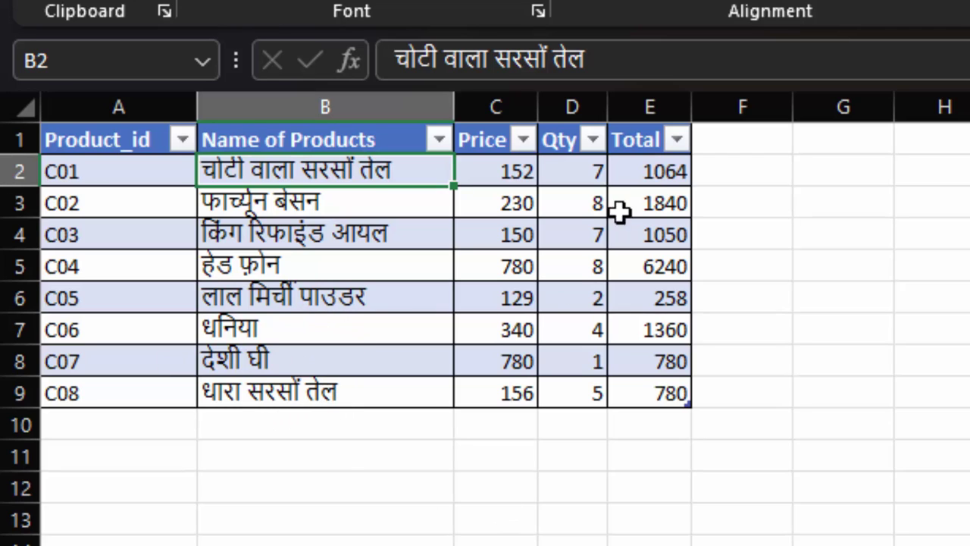
Step: Check the E2 Total formula, apply Ctrl+T to the product table, and go to Sheet1
left_click(644, 177)
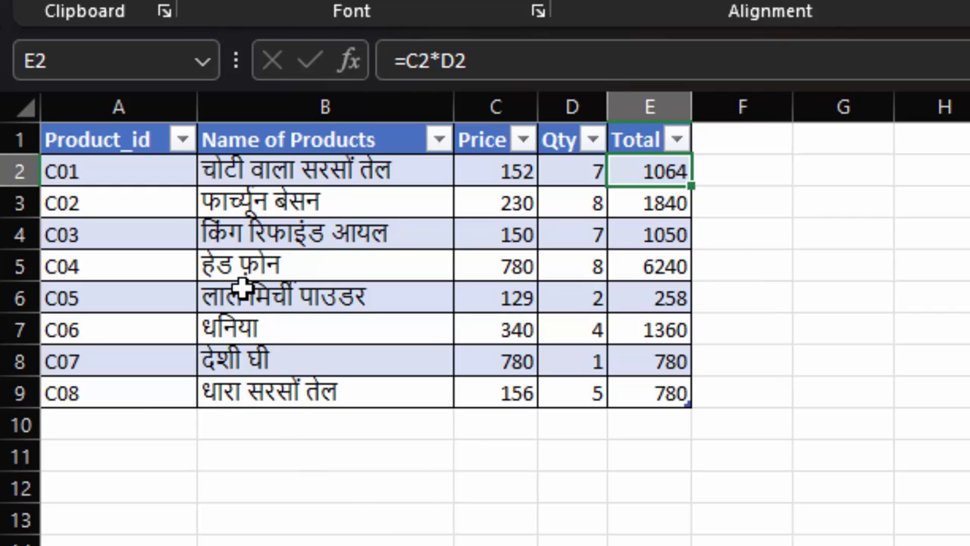
left_click(273, 236)
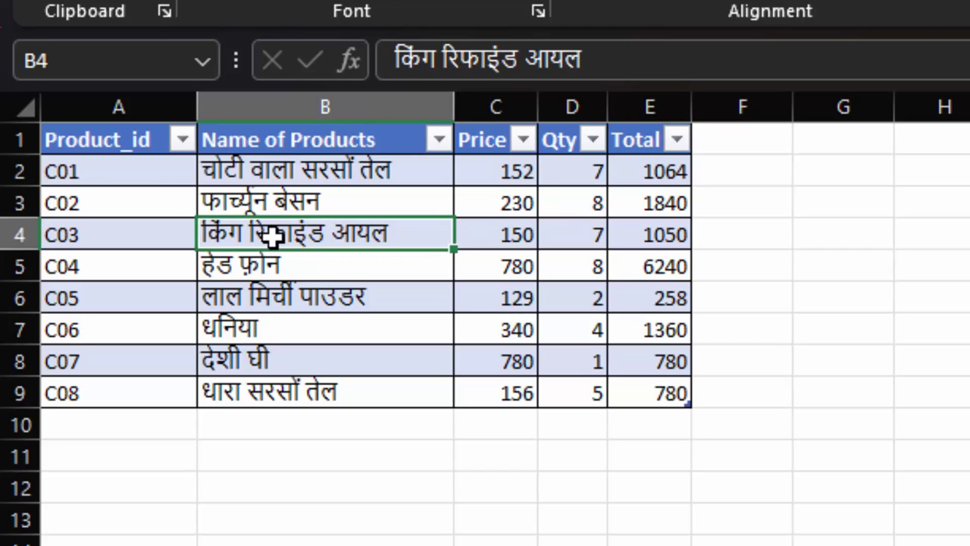
key("ctrl+t")
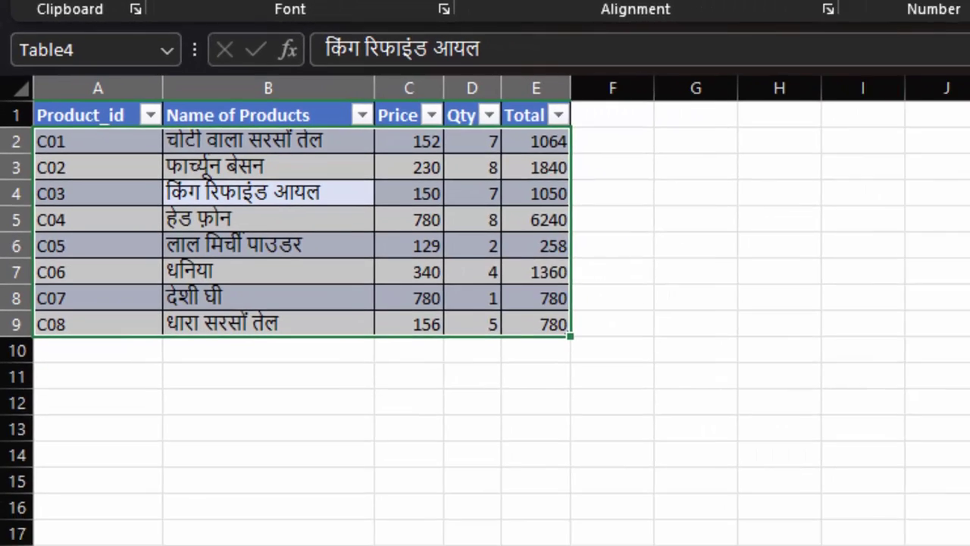
left_click(144, 514)
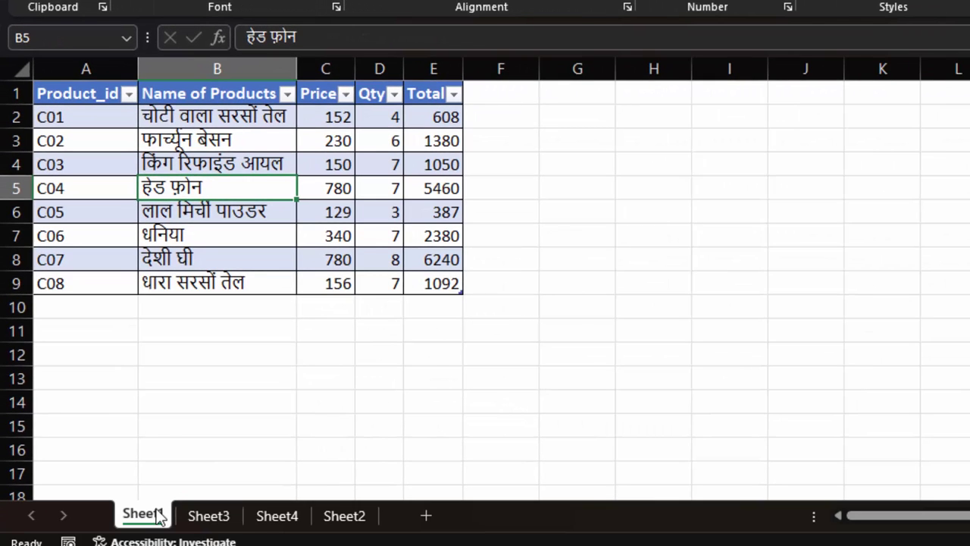
Step: Flip through Sheet2, Sheet3 and Sheet4 to compare their product tables
left_click(327, 517)
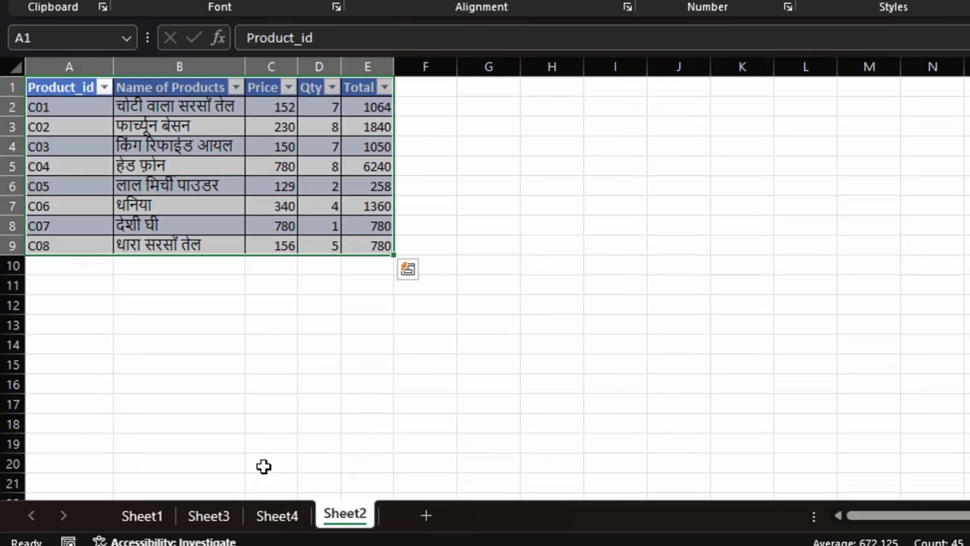
left_click(217, 519)
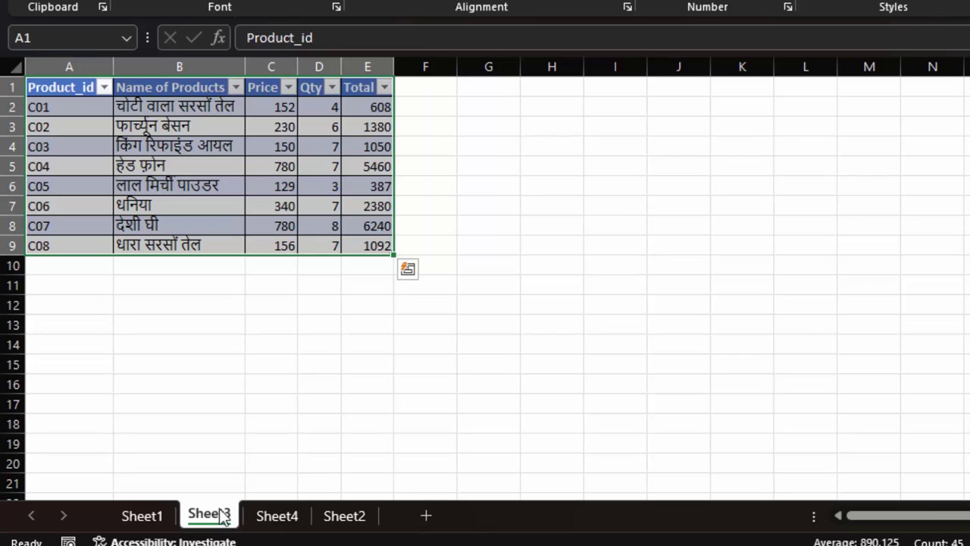
left_click(272, 518)
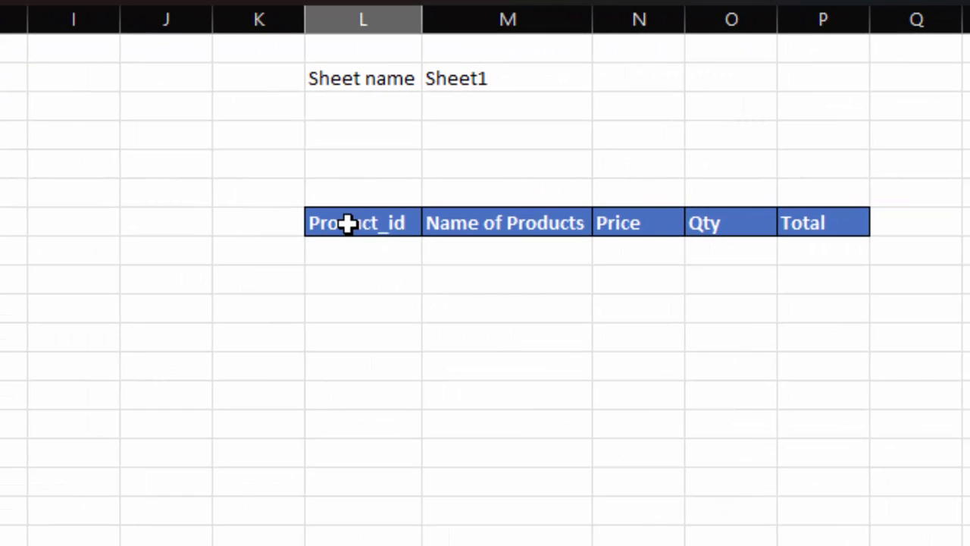
Step: Select the lookup headers Product_id to Qty, then the Qty values, ending on D2
mouse_move(346, 223)
left_mouse_down()
mouse_move(773, 240)
mouse_move(786, 230)
left_mouse_up()
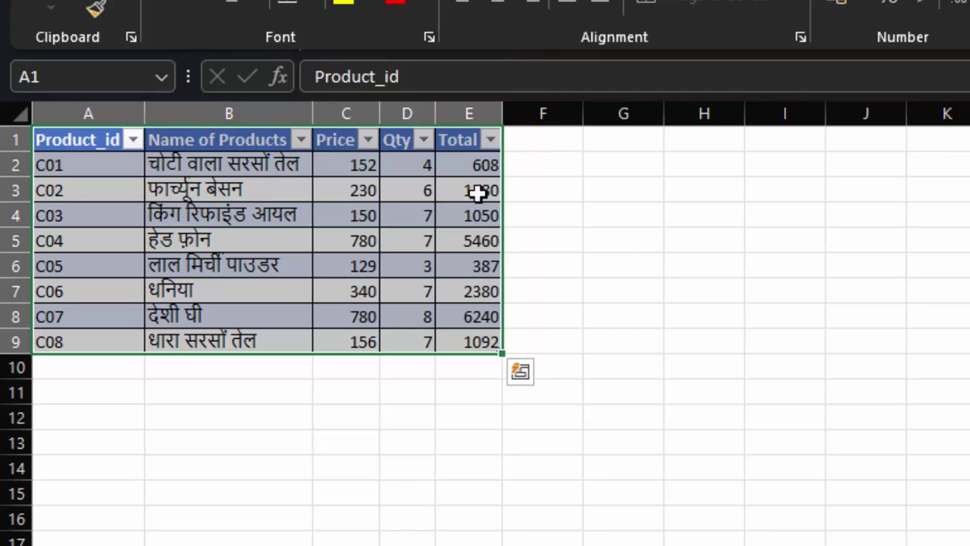
left_click_drag(396, 164, 399, 339)
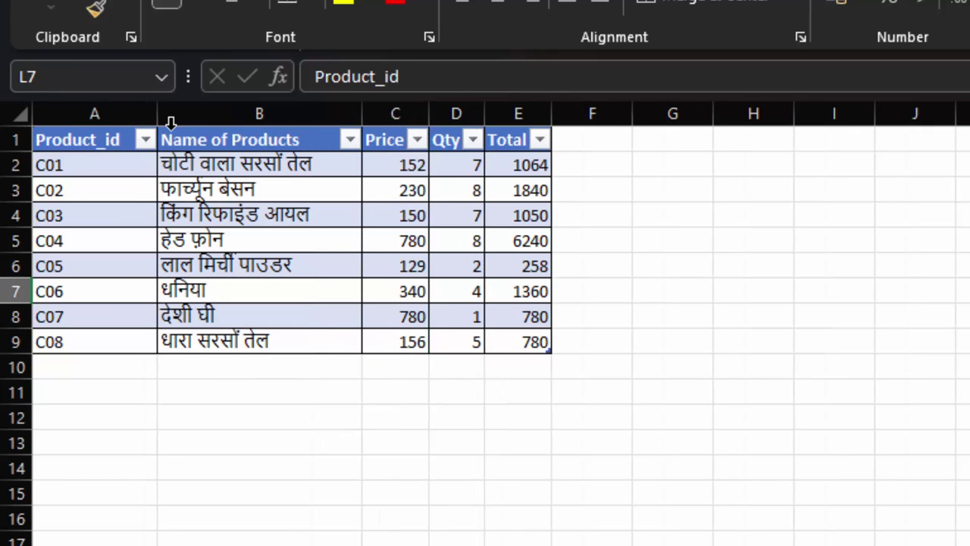
mouse_move(470, 164)
left_mouse_down()
mouse_move(450, 223)
mouse_move(443, 338)
left_mouse_up()
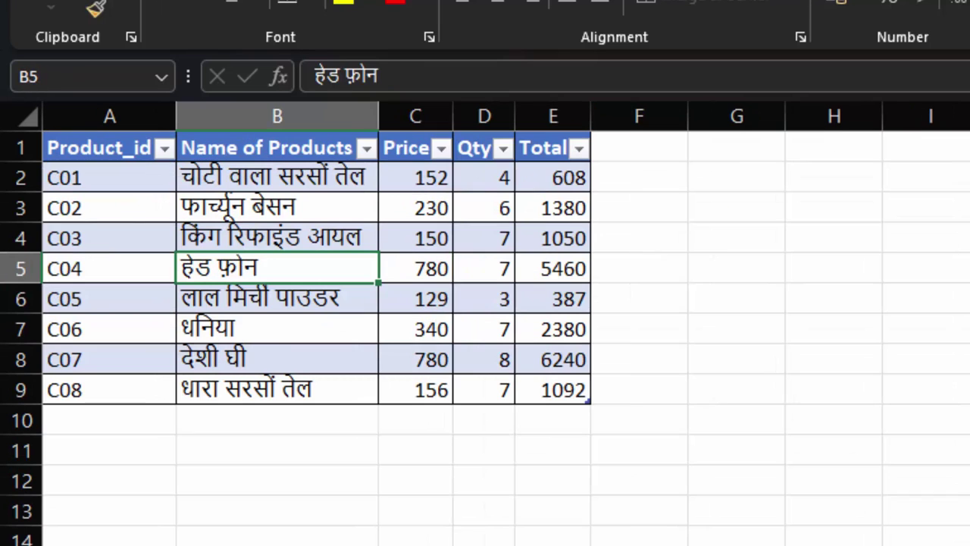
left_click(498, 177)
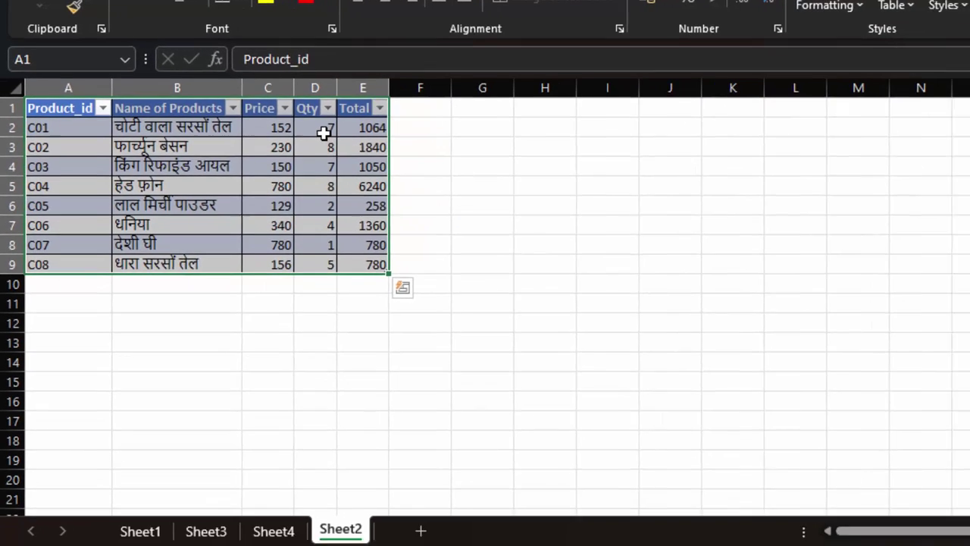
Step: On Sheet4, widen column L and select the lookup headers L7:P7, then cell L8
left_click(311, 125)
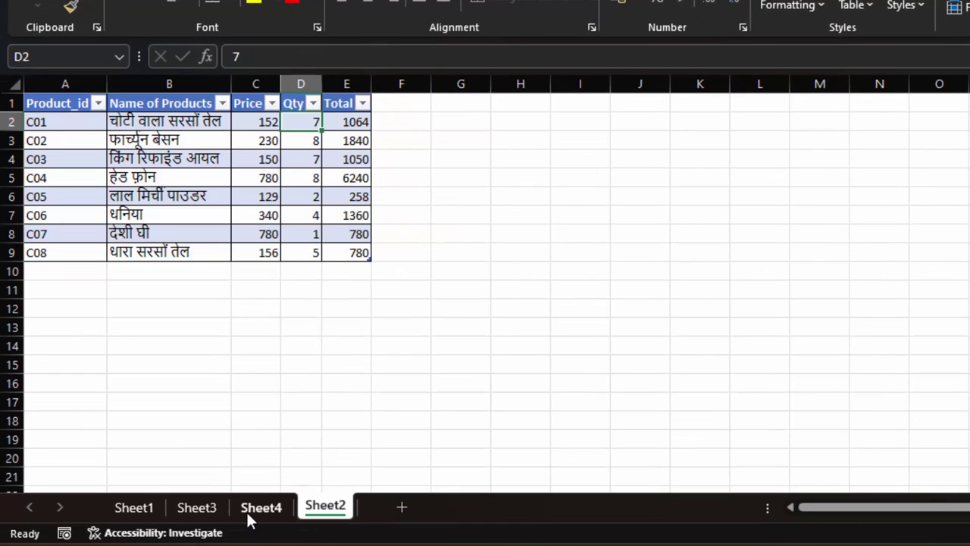
left_click(198, 510)
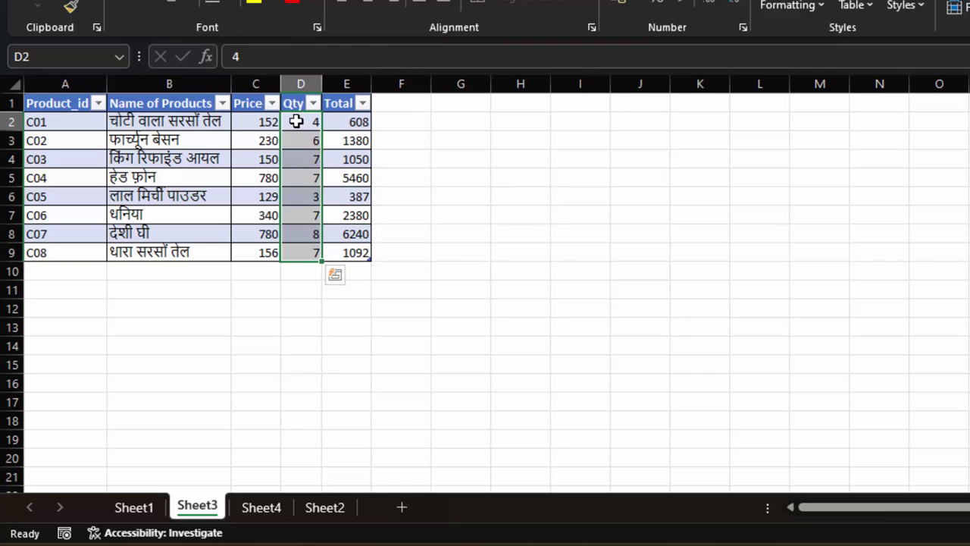
left_click(275, 517)
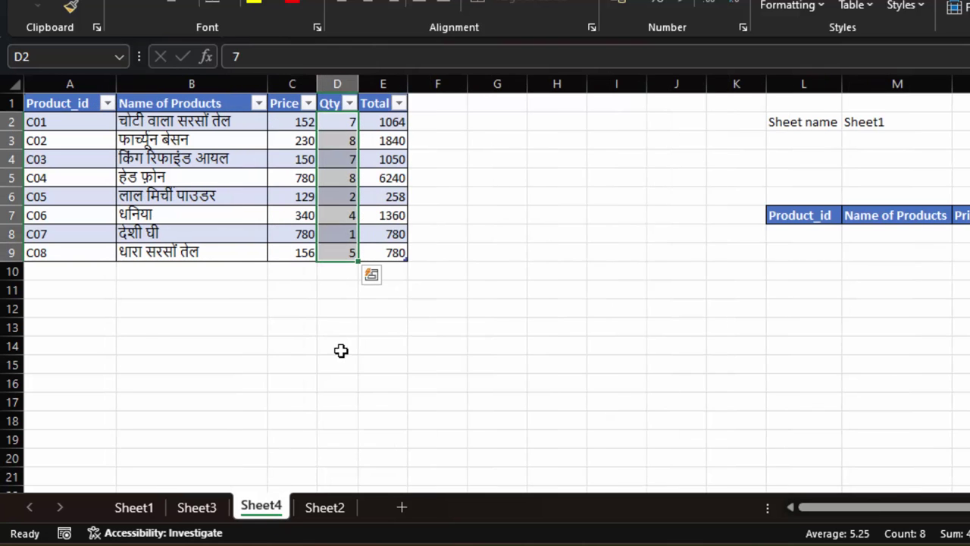
left_click(333, 107)
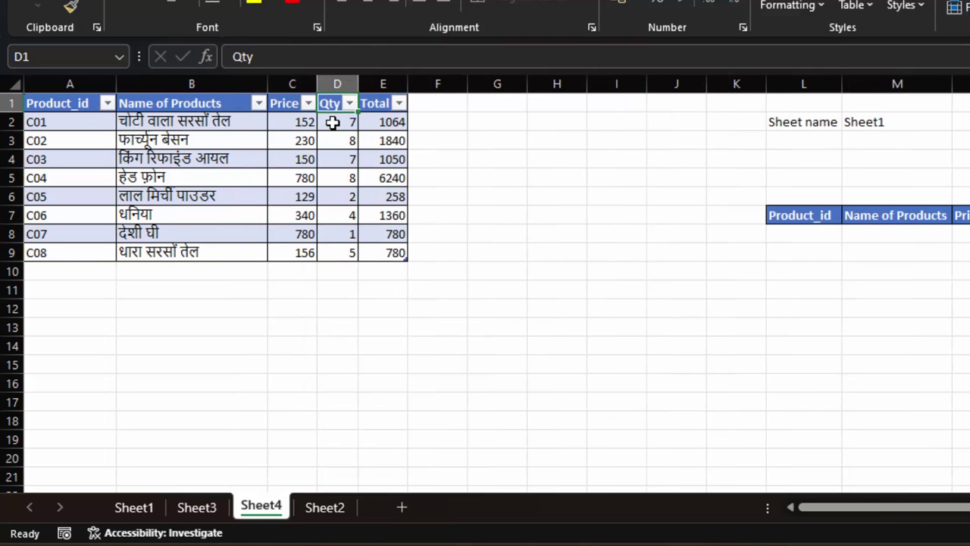
left_click(332, 122)
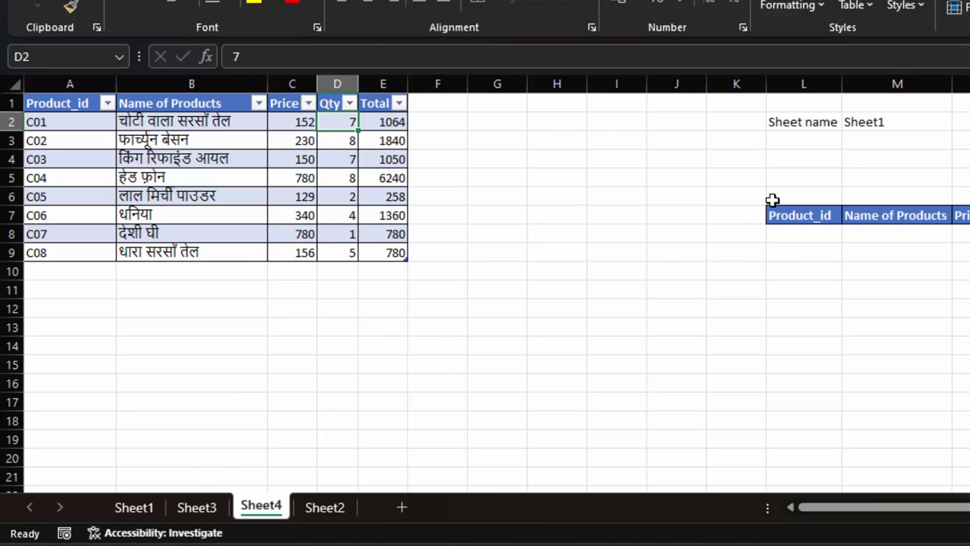
left_click_drag(842, 85, 858, 85)
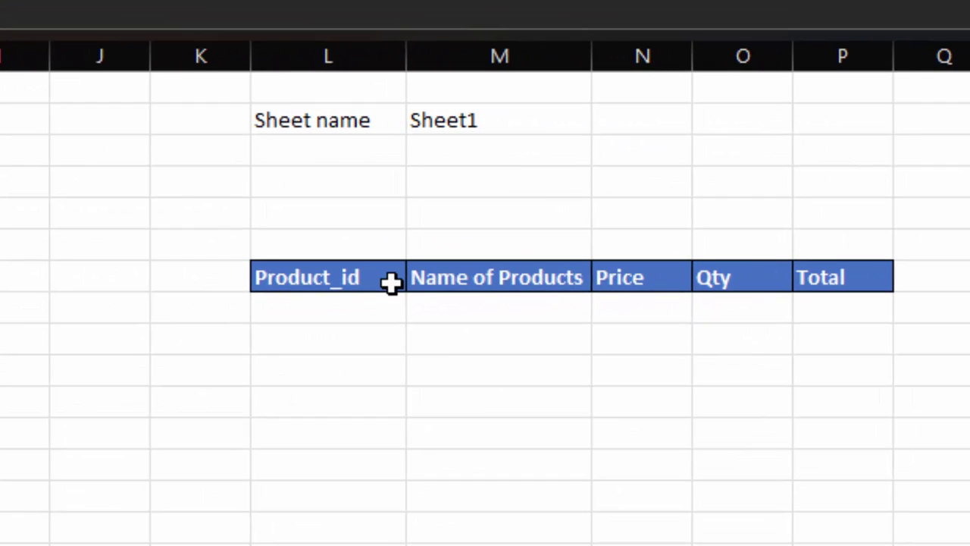
left_click_drag(390, 282, 838, 281)
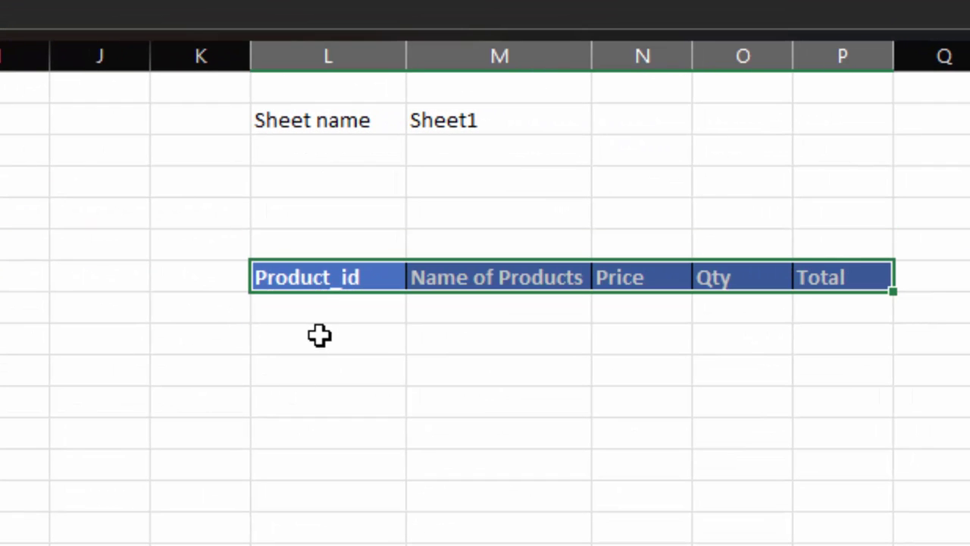
left_click(305, 309)
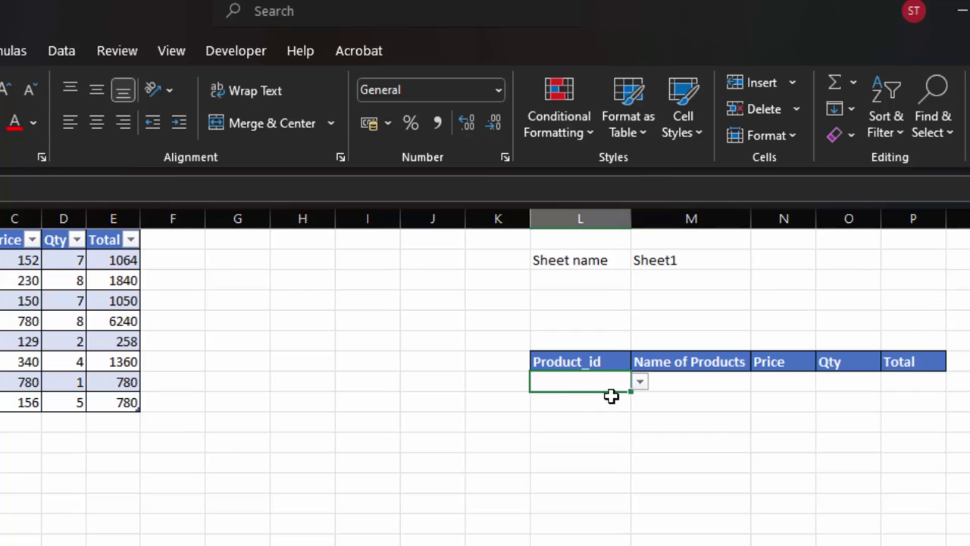
Step: Give the cell under Product_id a List validation with source =$A$2:$A$9
left_click(641, 381)
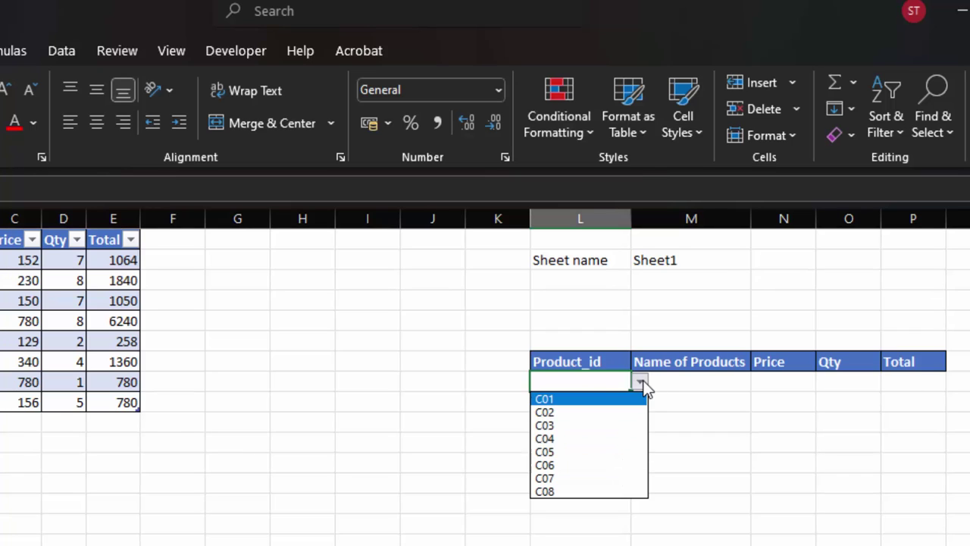
left_click(641, 381)
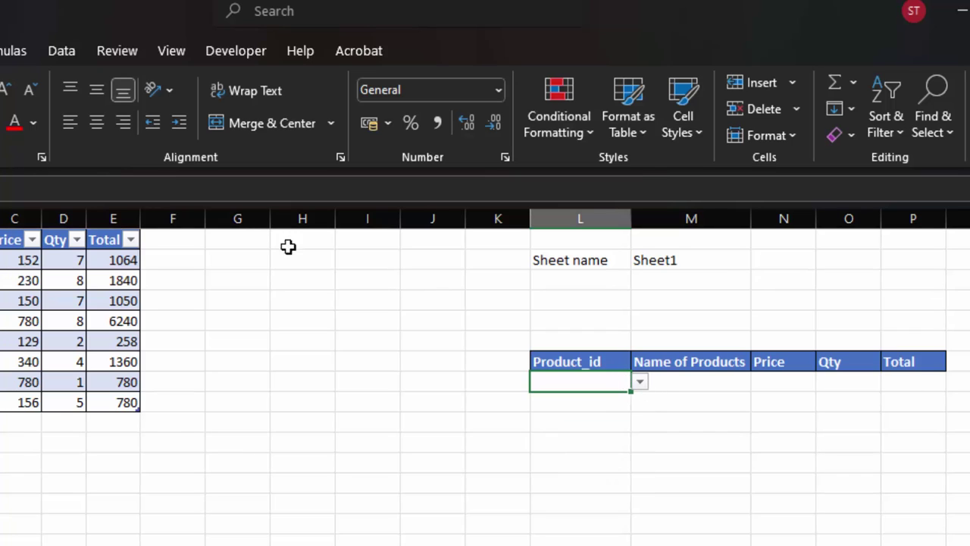
left_click(49, 51)
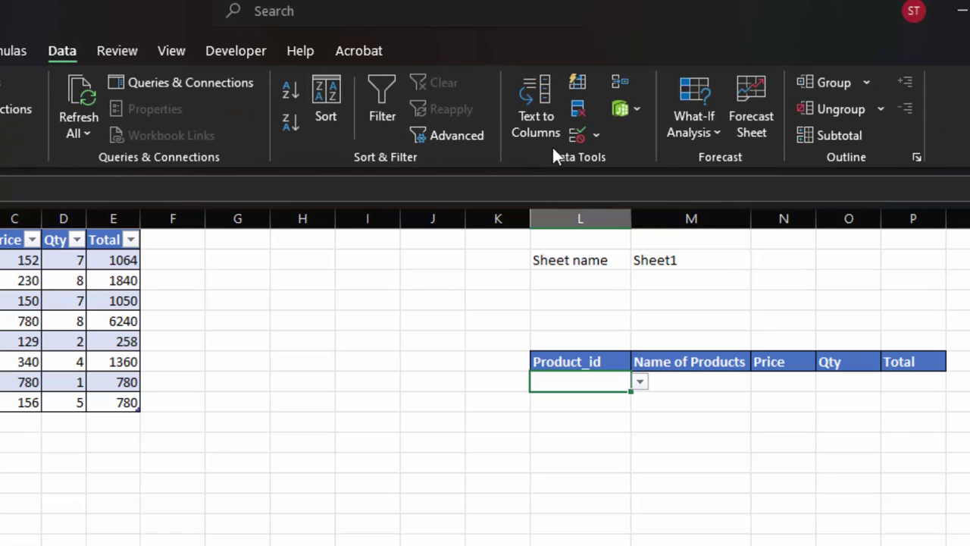
left_click(596, 137)
left_click(597, 158)
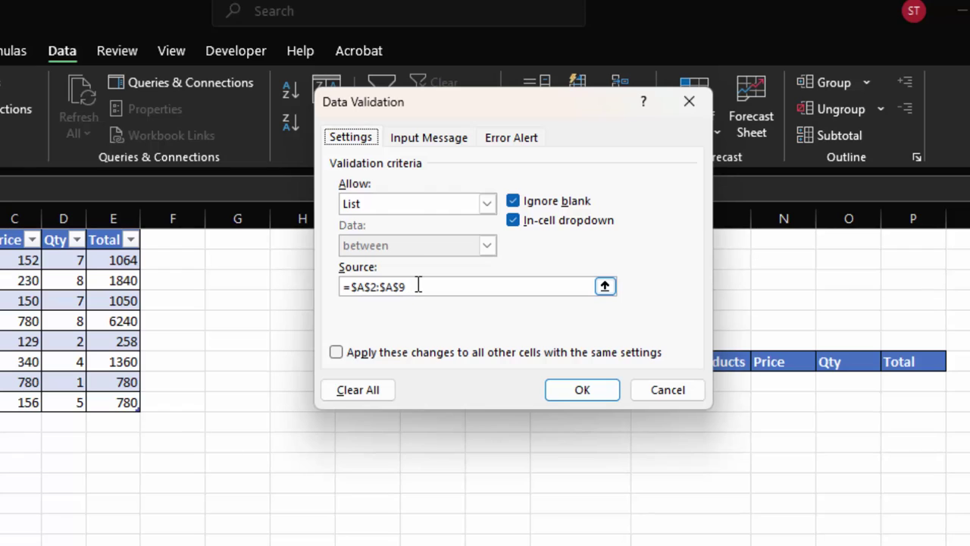
left_click_drag(418, 286, 227, 288)
key("BackSpace")
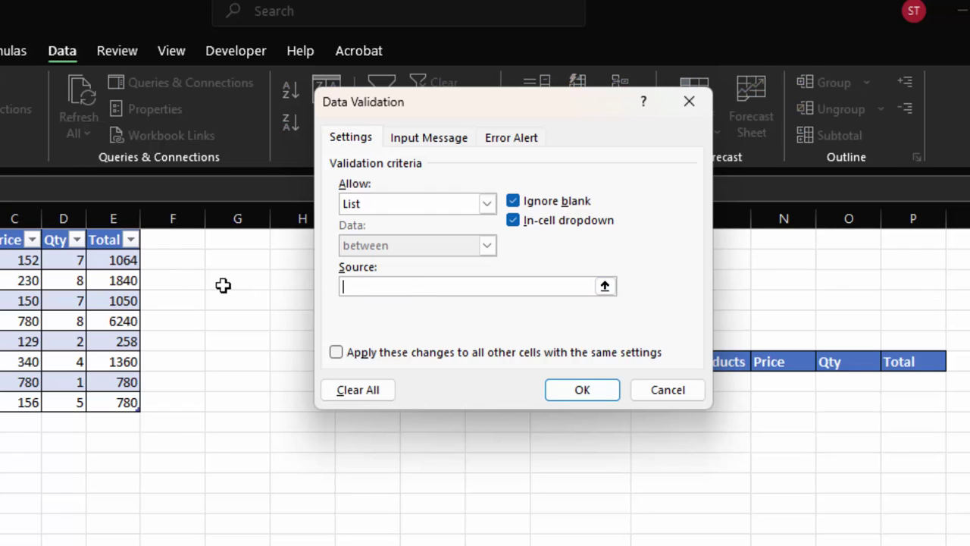
left_click(486, 203)
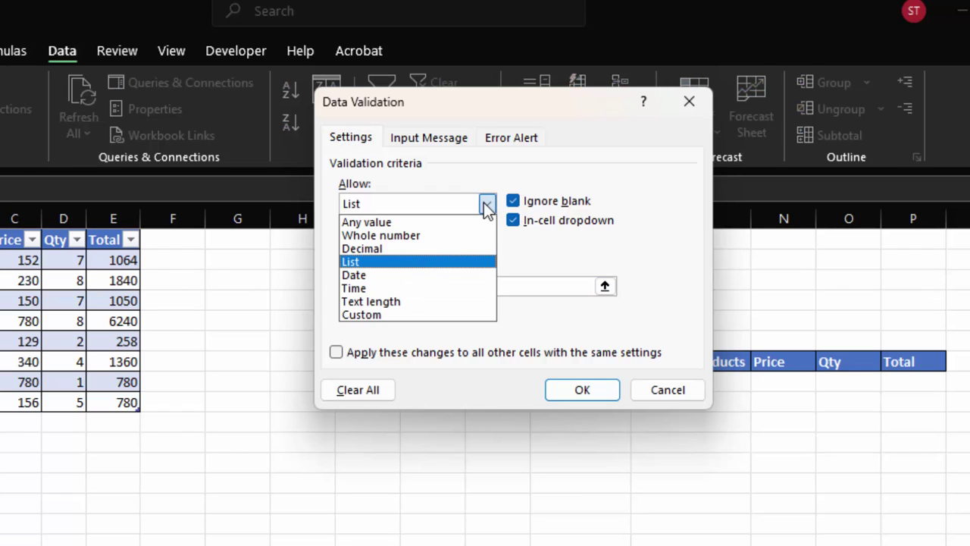
left_click(427, 260)
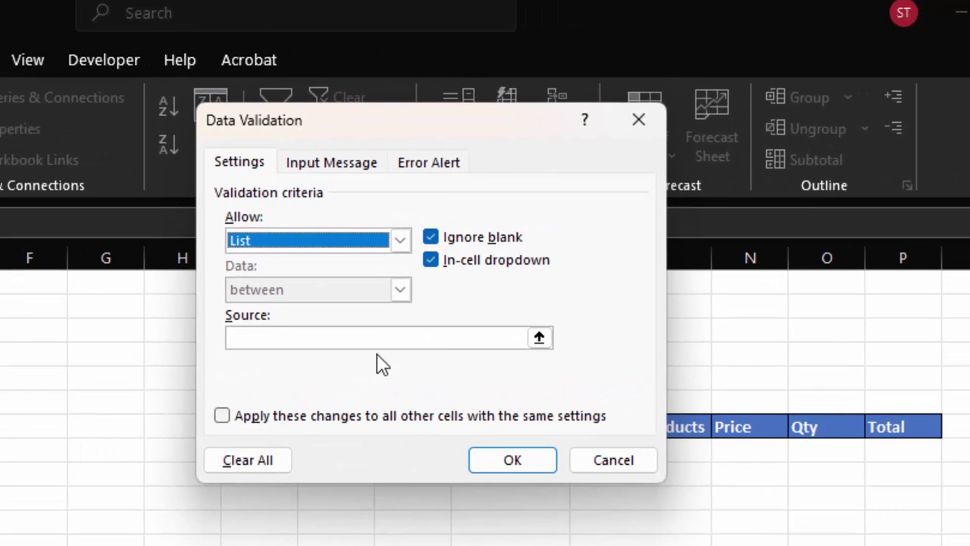
left_click(368, 334)
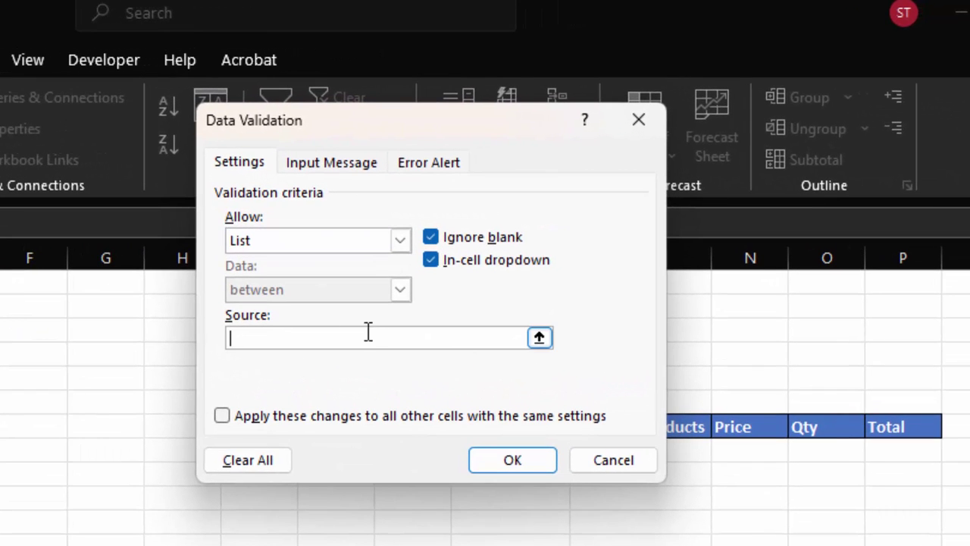
left_click_drag(3, 316, 4, 529)
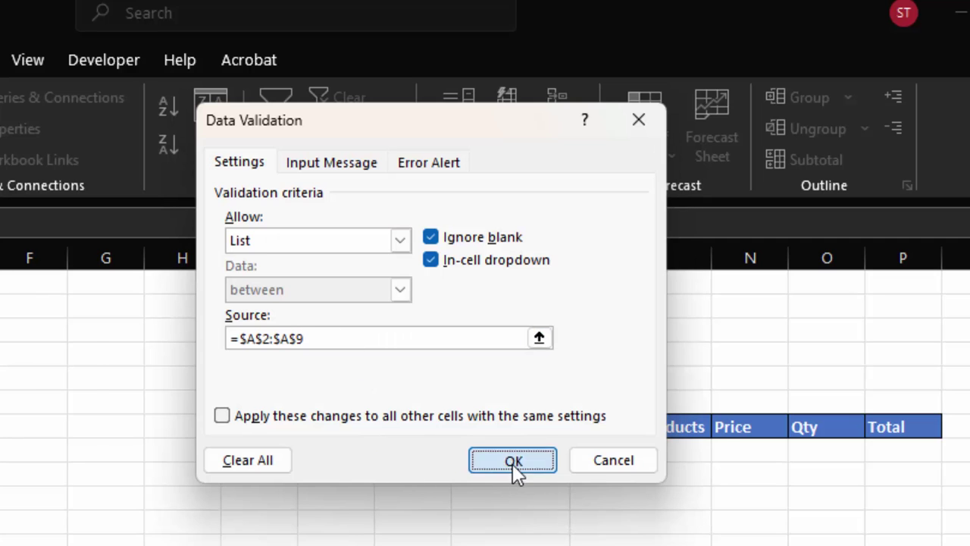
left_click(512, 464)
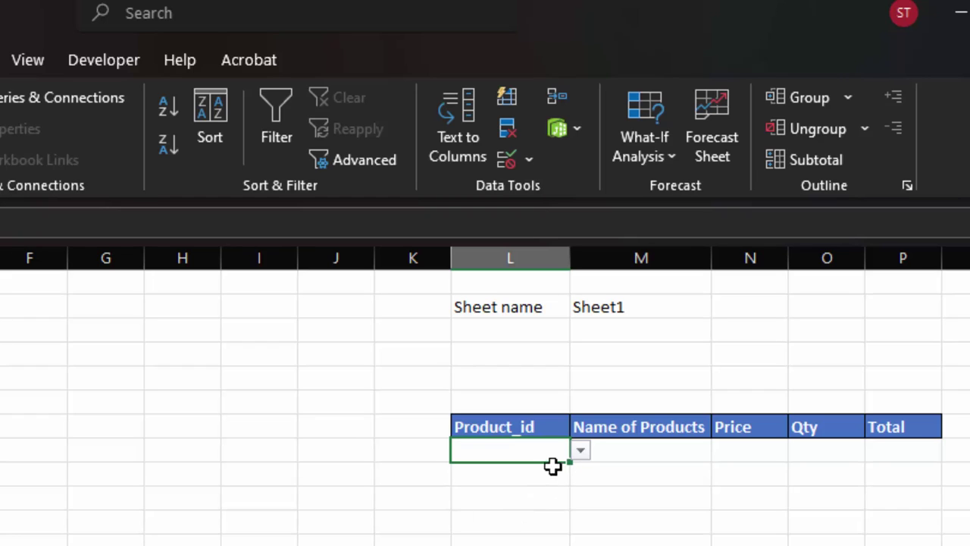
Step: Pick C05 from the Product_id dropdown, replacing a first choice of C01
left_click(580, 451)
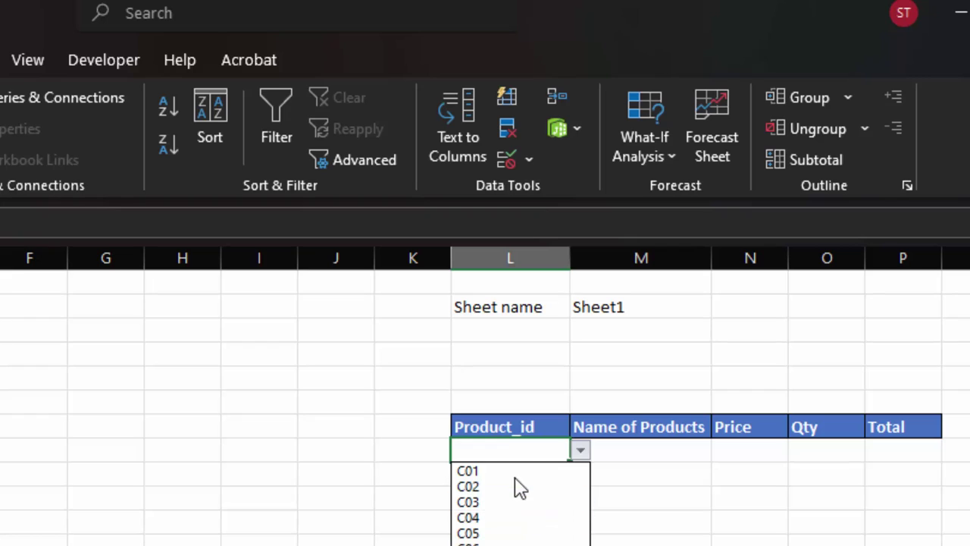
left_click(516, 471)
left_click(580, 451)
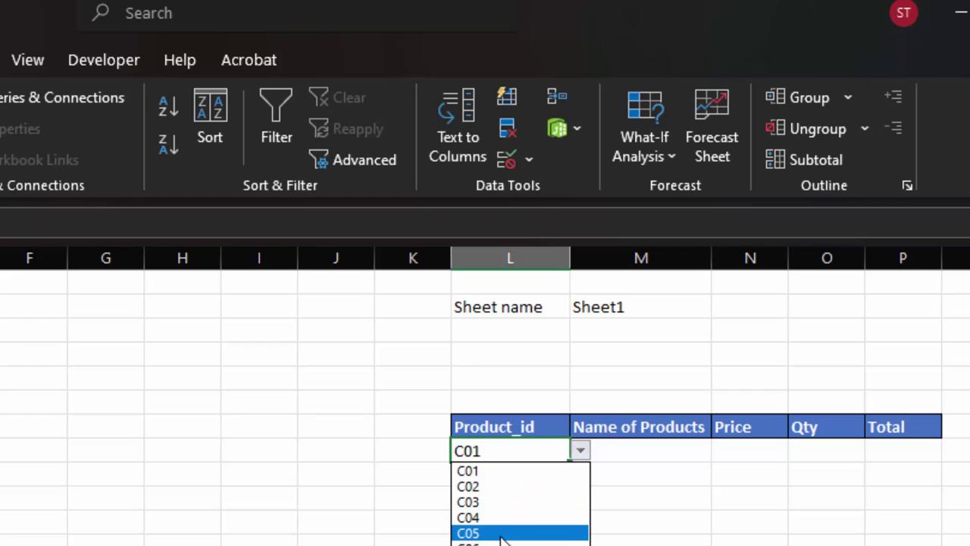
left_click(502, 532)
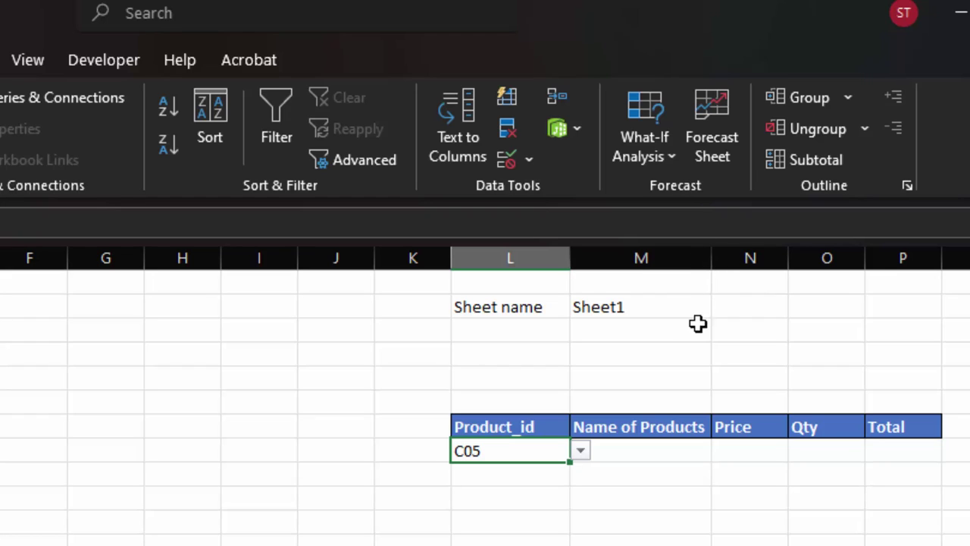
left_click(483, 310)
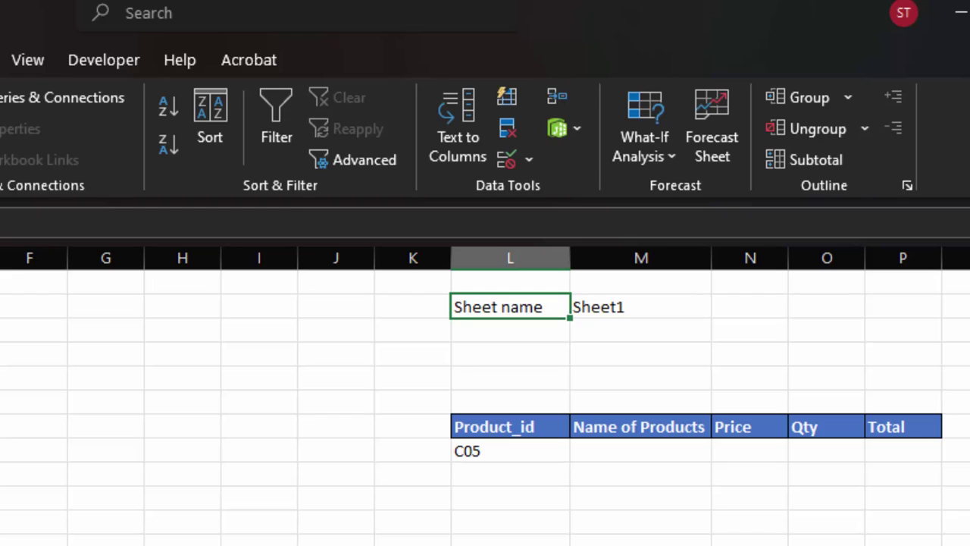
Step: Fill the Sheet name label yellow and check the Sheet1 dropdown beside it
key("alt+h")
key("alt+h")
key("h")
key("Return")
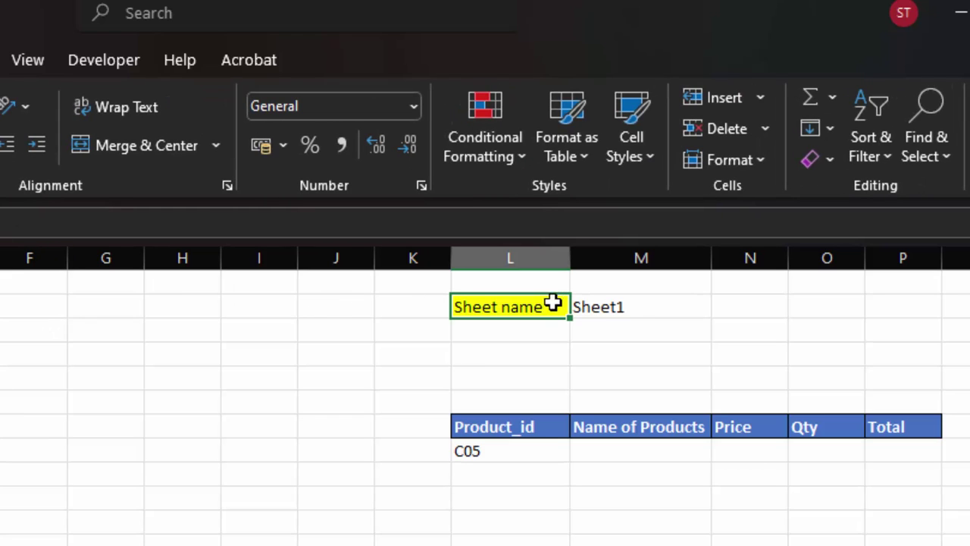
left_click(620, 316)
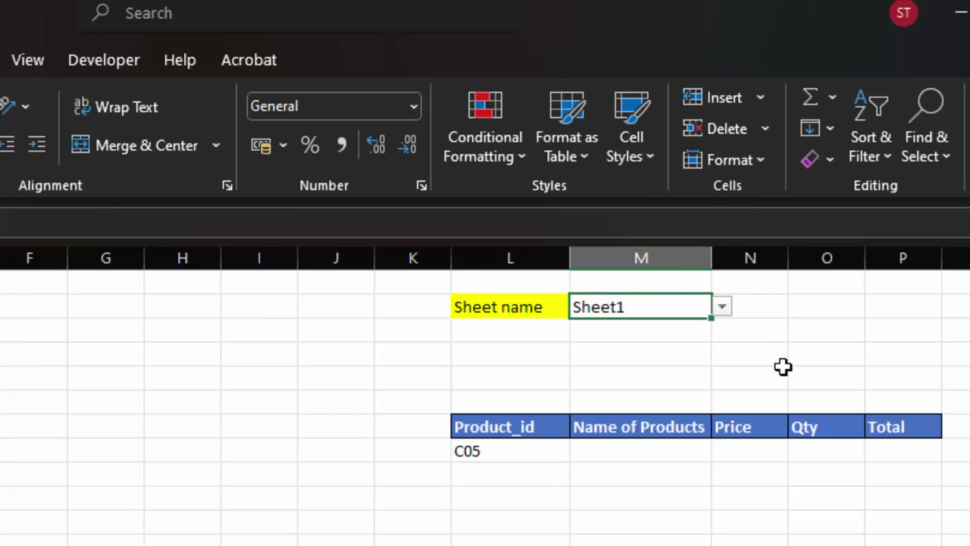
left_click(722, 308)
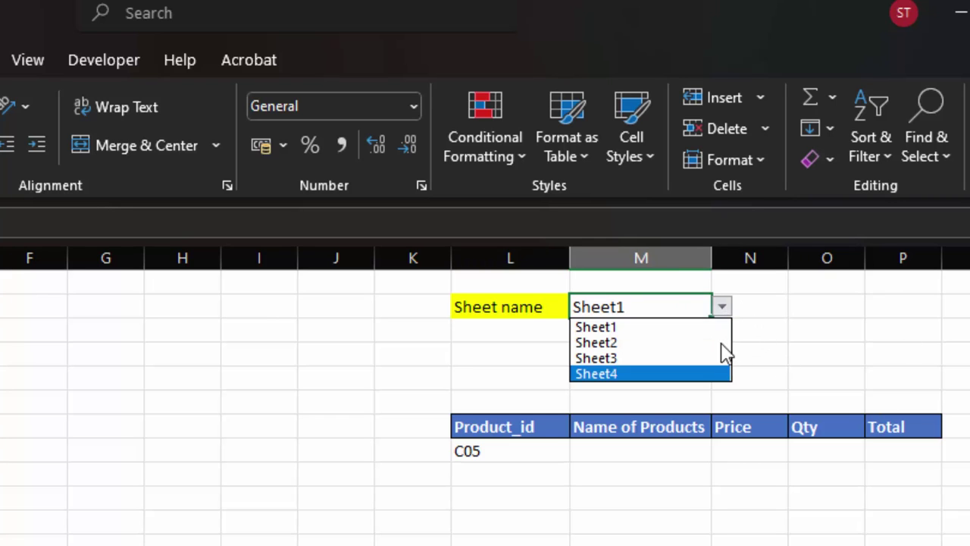
left_click(702, 322)
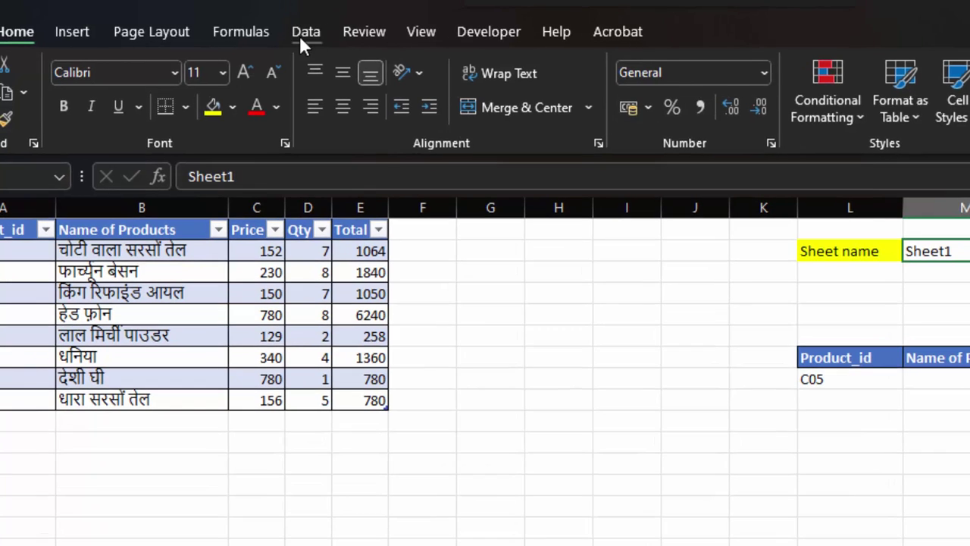
Step: Replace the sheet-name cell's validation source with Sheet1,Sheet2,Sheet3,Sheet4
left_click(303, 34)
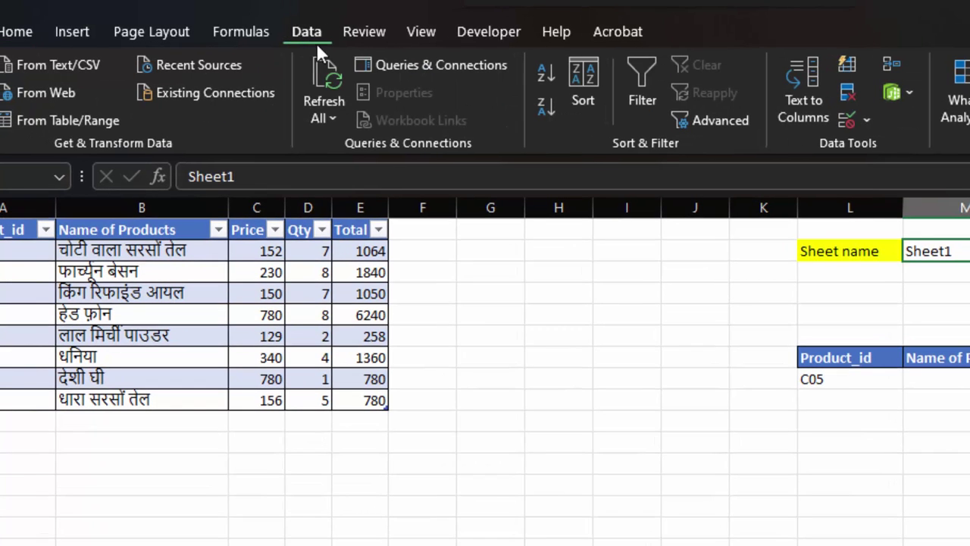
left_click(867, 115)
left_click(885, 149)
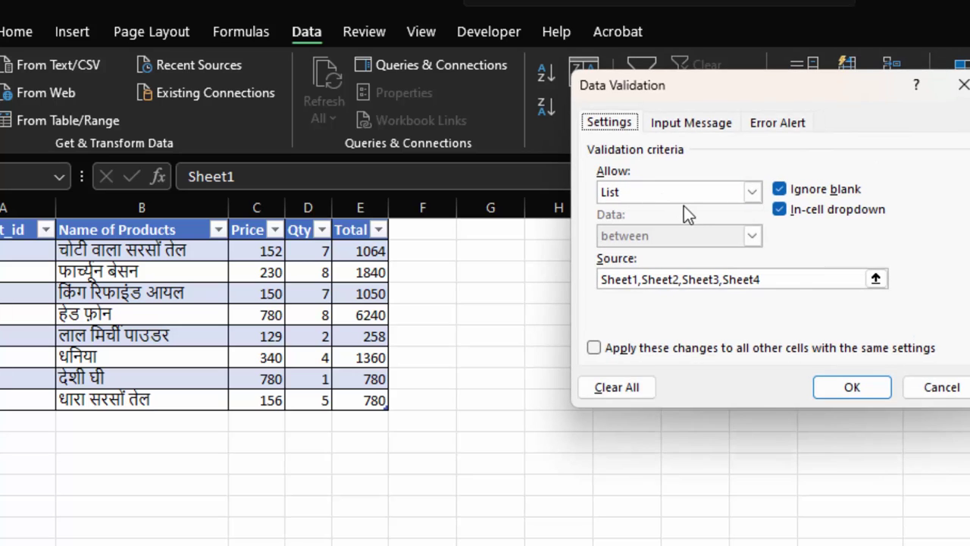
left_click(762, 280)
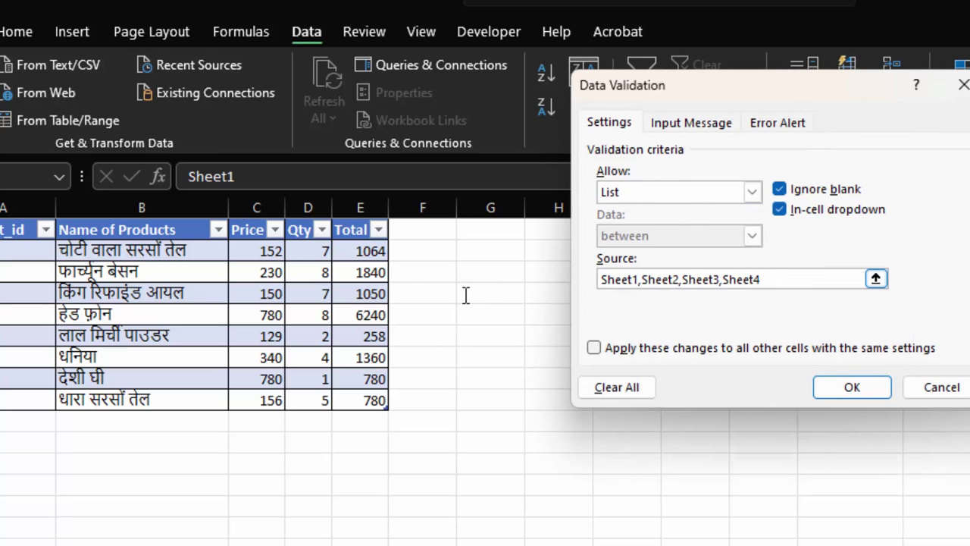
key("ctrl+a")
key("BackSpace")
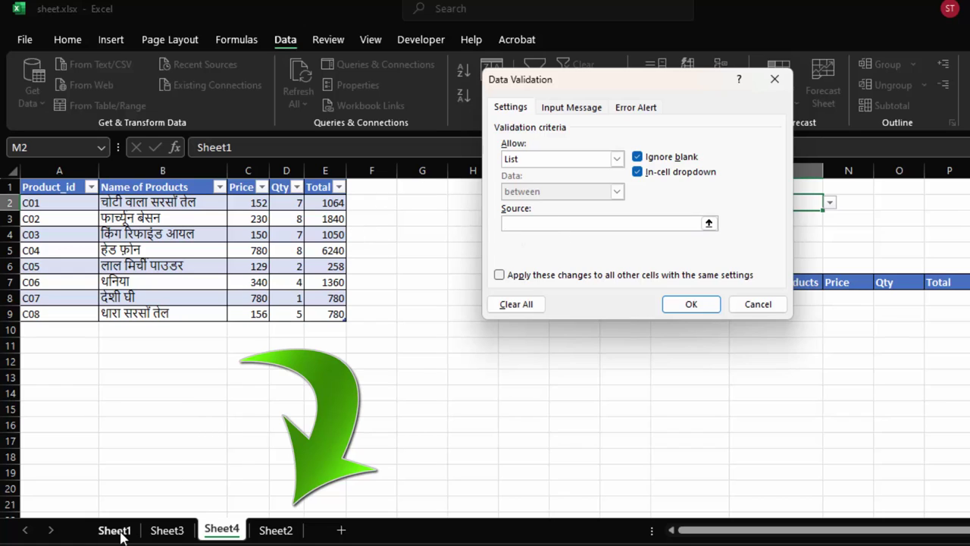
type("Sh")
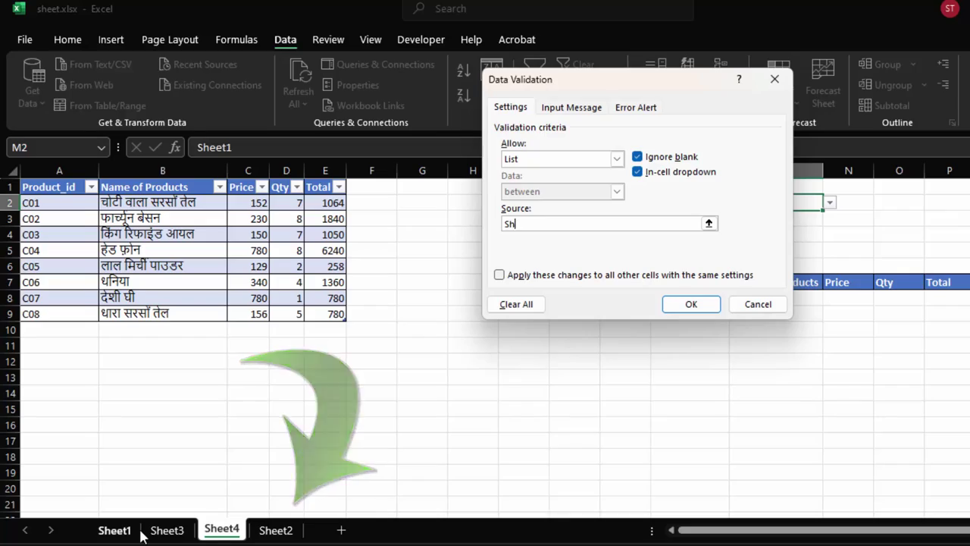
type("eet1,Sheet2,")
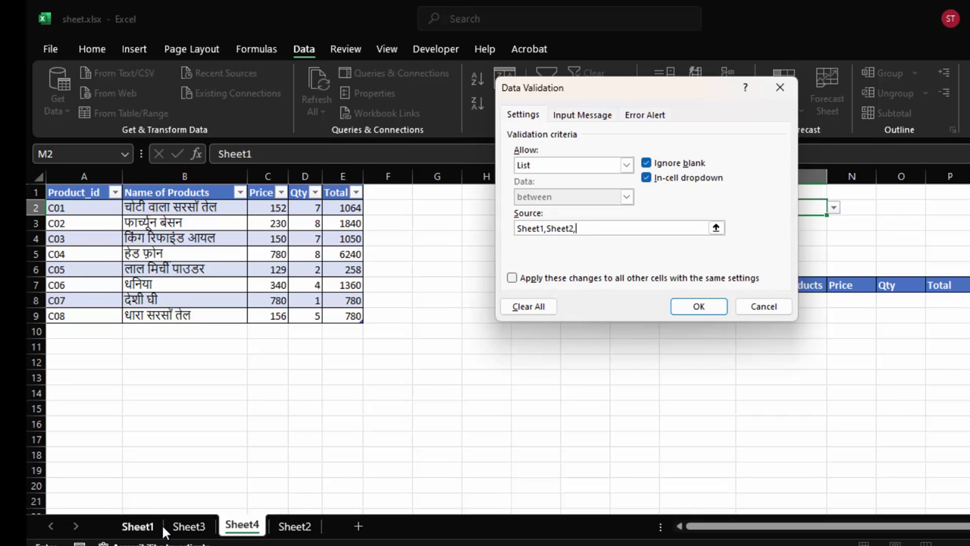
type("Sheet")
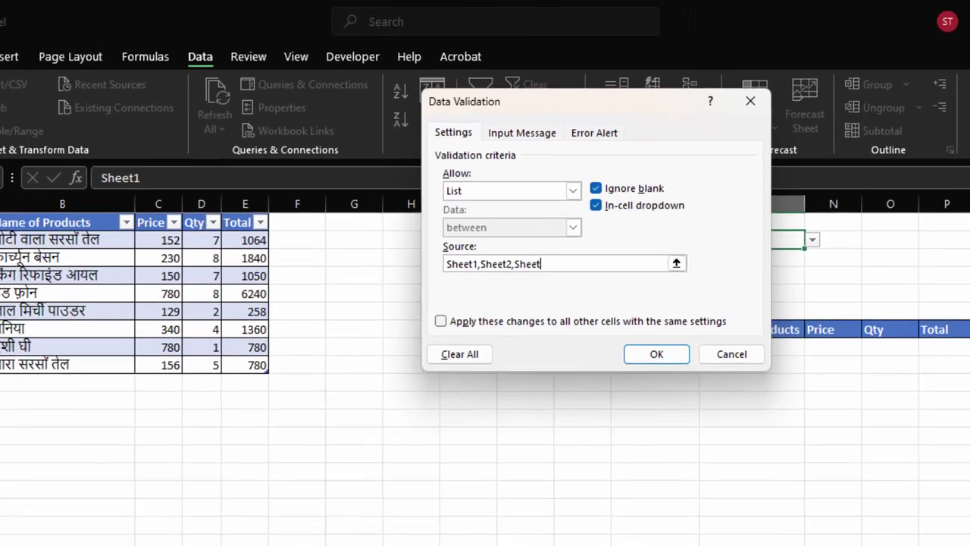
type("3,S")
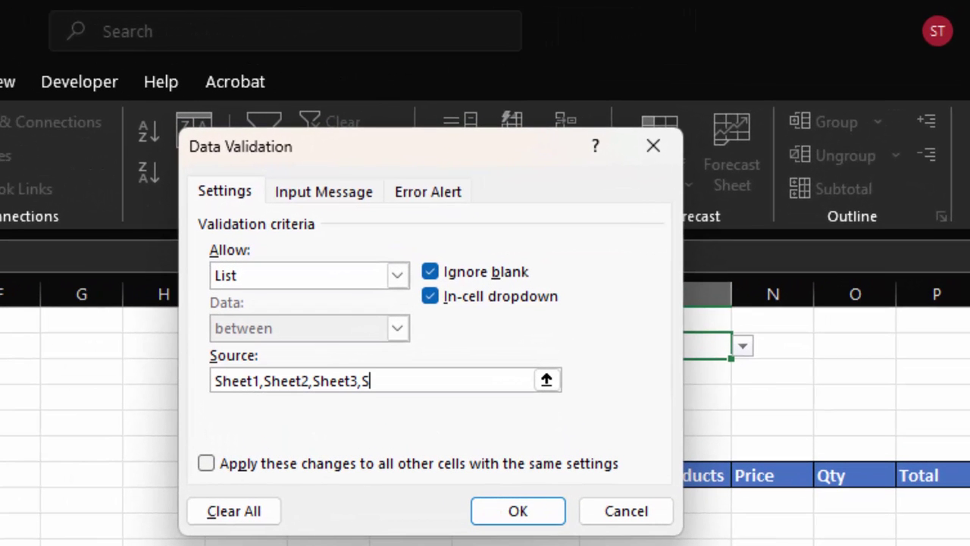
type("heet4")
left_click(528, 522)
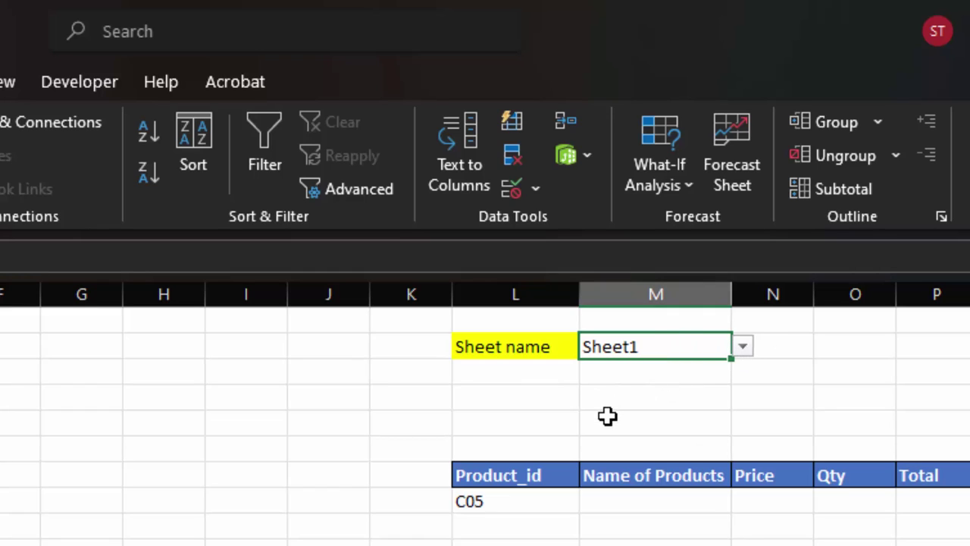
Step: Under Name of Products, begin =VLOOKUP with the absolute lookup value $L$8
left_click(620, 496)
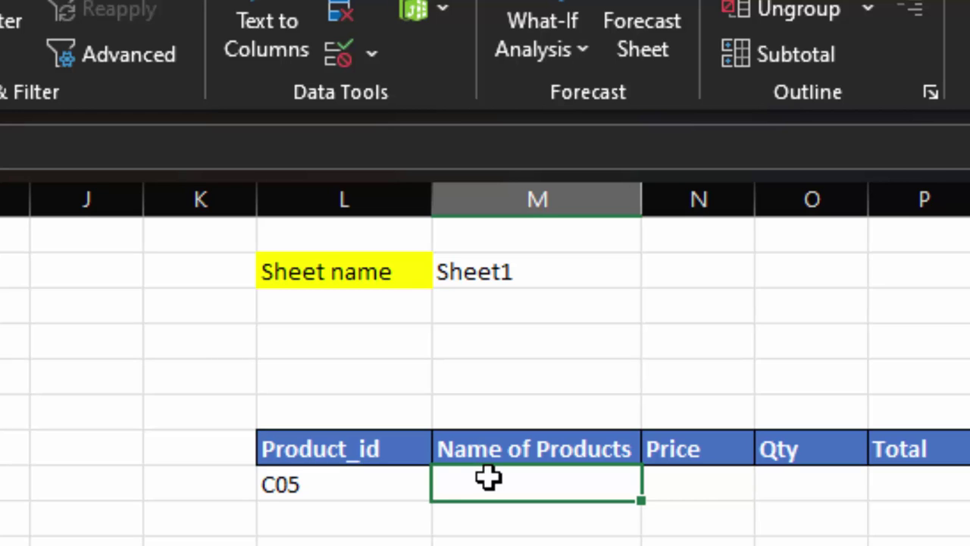
type("=vl")
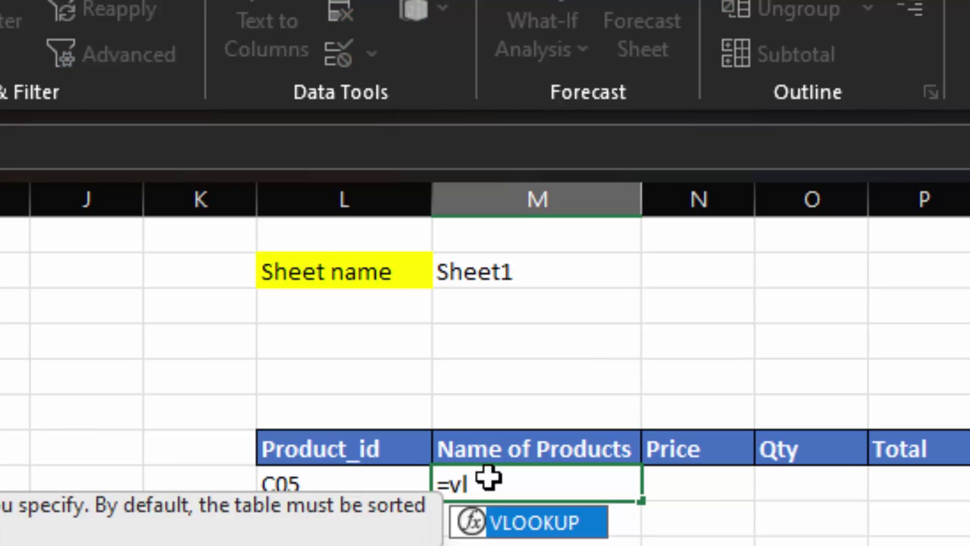
key("Tab")
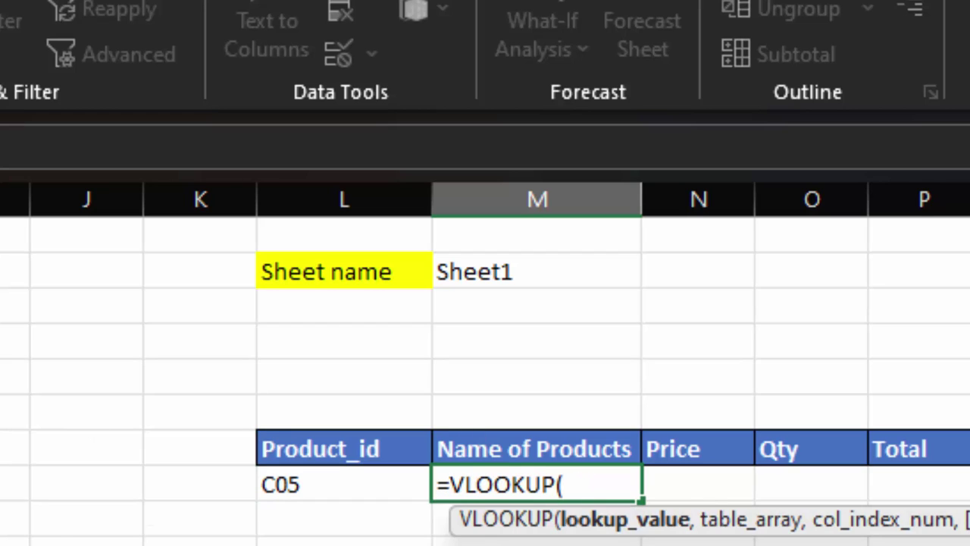
left_click(318, 480)
key("F4")
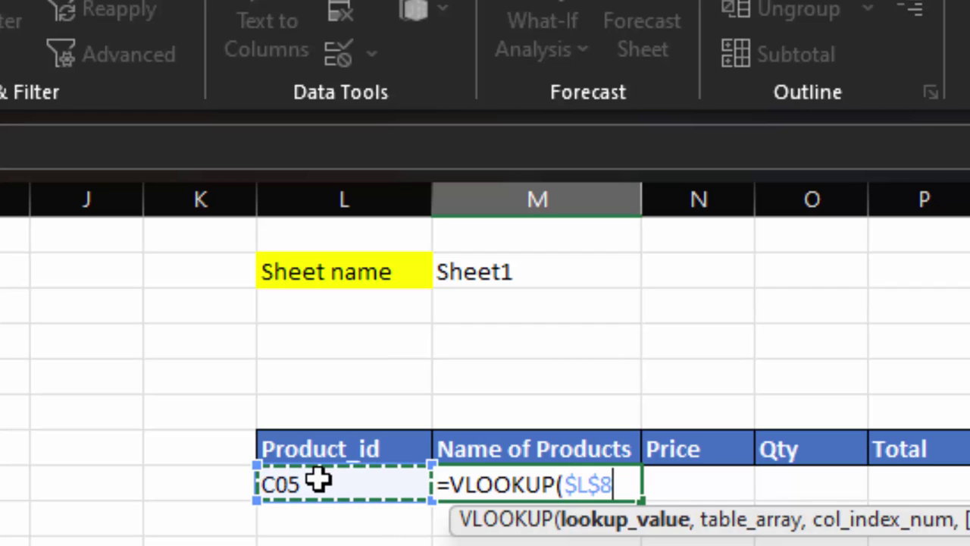
type(",")
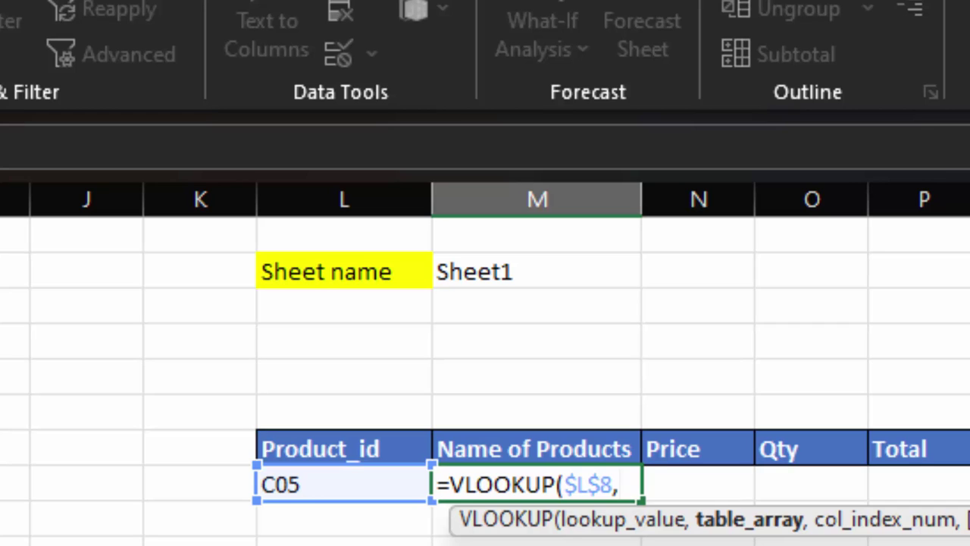
Step: Add SWITCH(M2,"Sheet1", and move to Sheet1 to reference its table
type("sw")
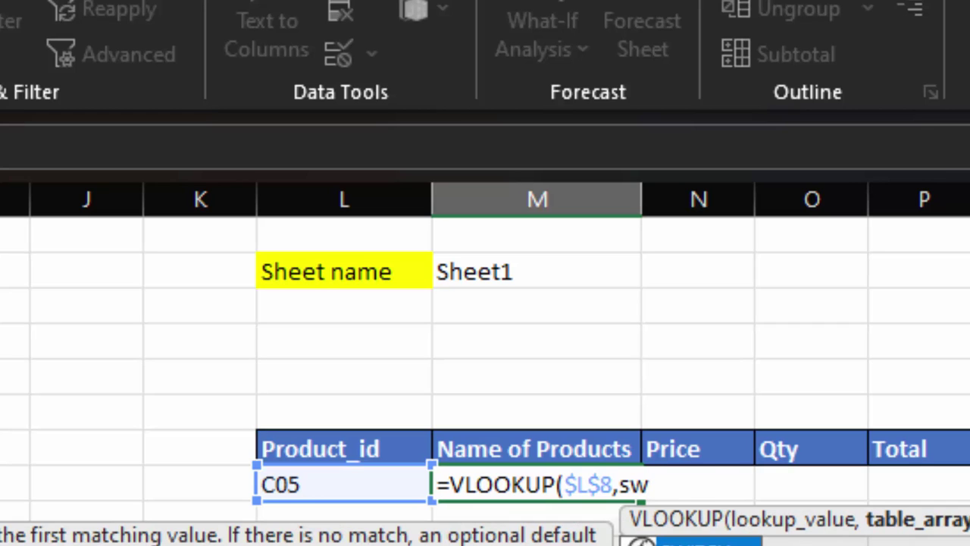
key("Tab")
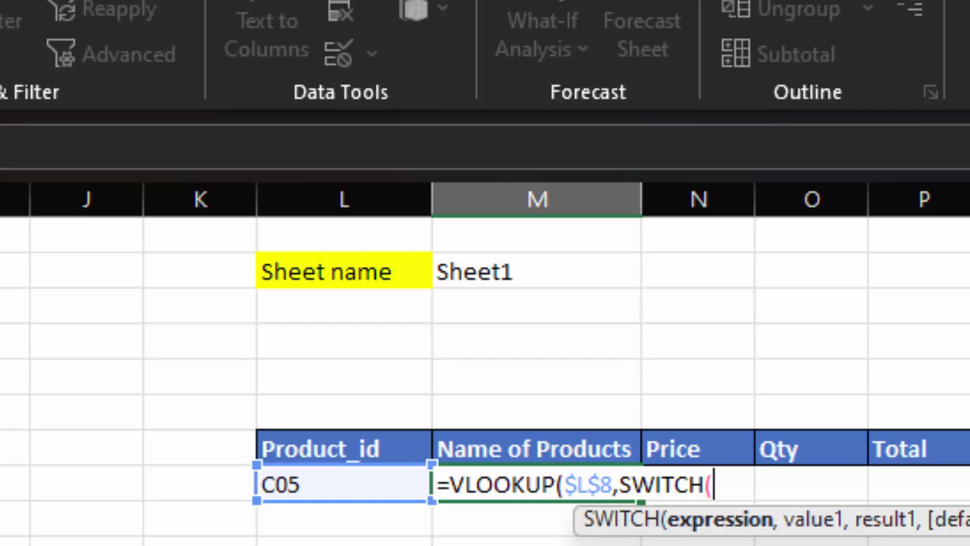
left_click(510, 273)
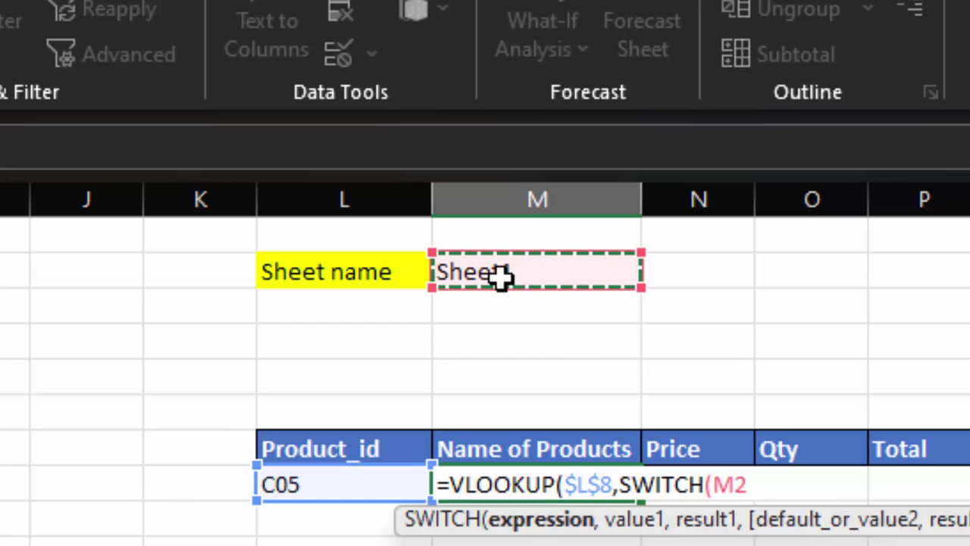
type(",")
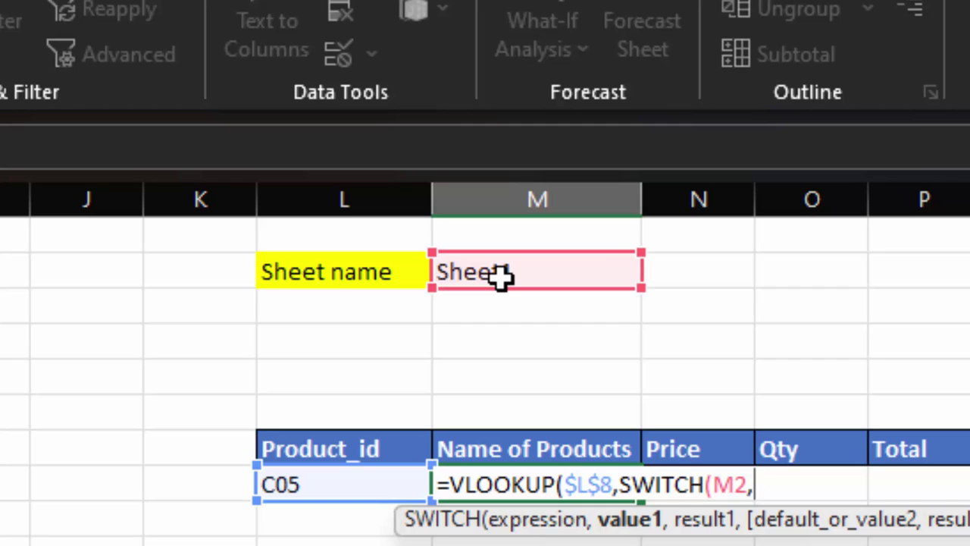
type("\"S")
type("heet1")
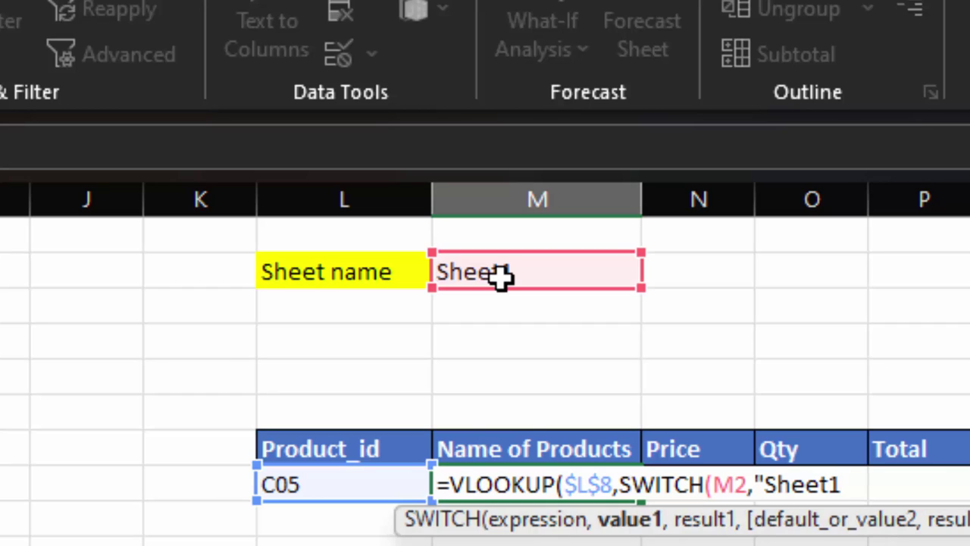
type("\"")
type(",")
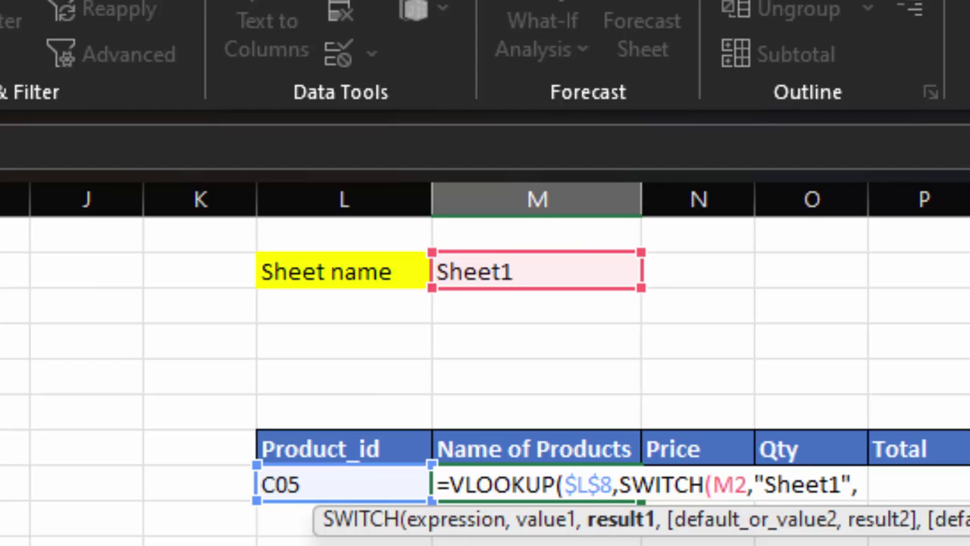
key("ctrl+Page_Up")
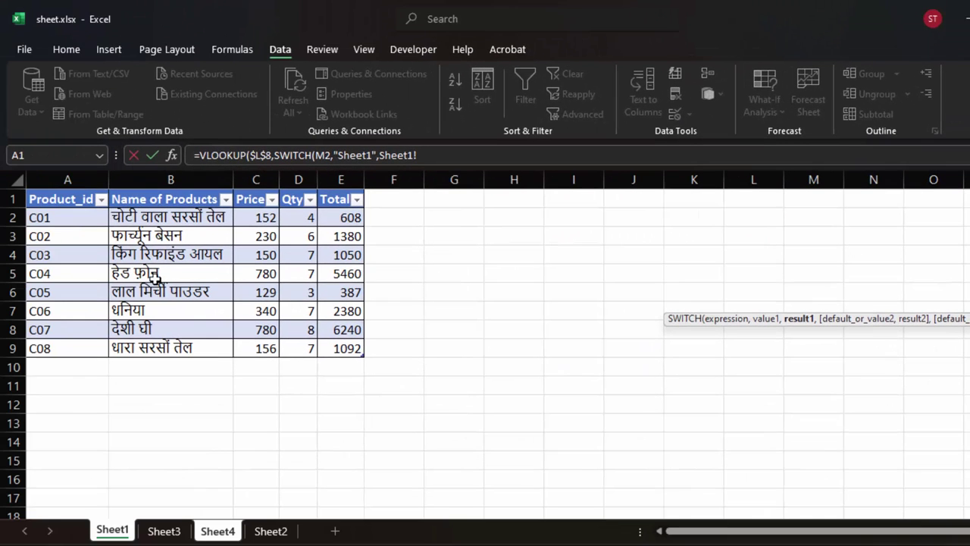
Step: Cancel the unfinished VLOOKUP formula, leaving the Name of Products cell empty
left_click(151, 230)
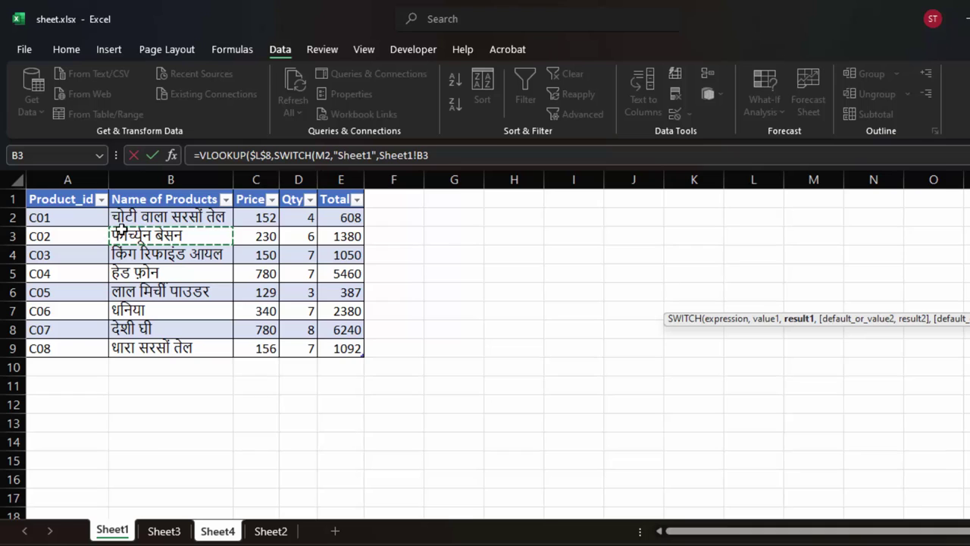
key("BackSpace")
key("BackSpace")
key("BackSpace")
key("BackSpace")
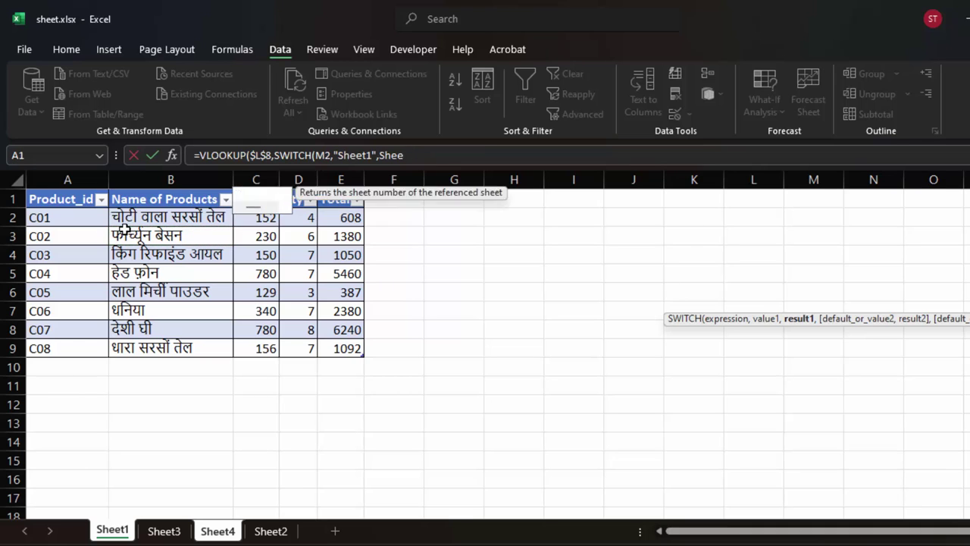
key("BackSpace")
key("BackSpace")
key("BackSpace")
key("BackSpace")
key("BackSpace")
key("BackSpace")
key("BackSpace")
key("BackSpace")
key("BackSpace")
key("Escape")
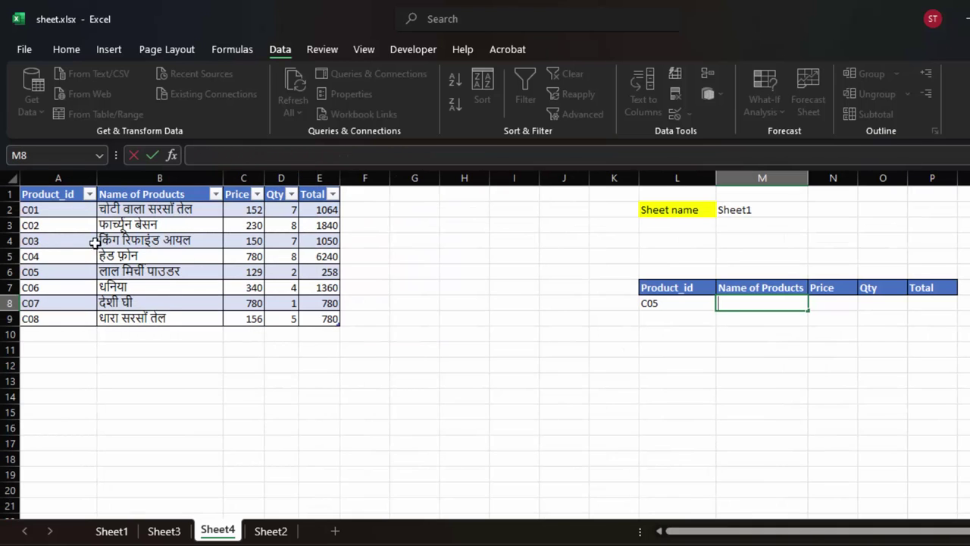
left_click_drag(316, 440, 317, 429)
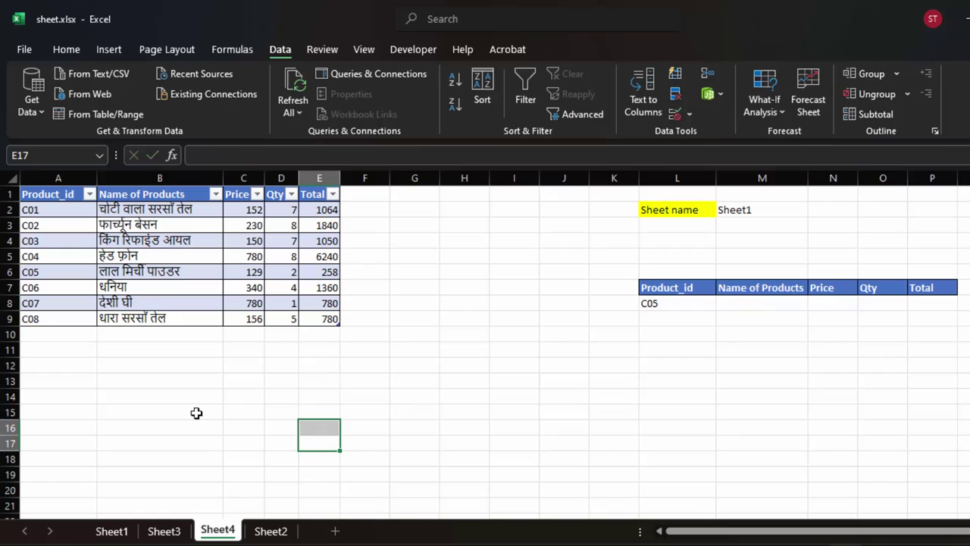
Step: Check the table name Table1 on Sheet1 and the other sheets' tables, ending on Sheet4
left_click(111, 531)
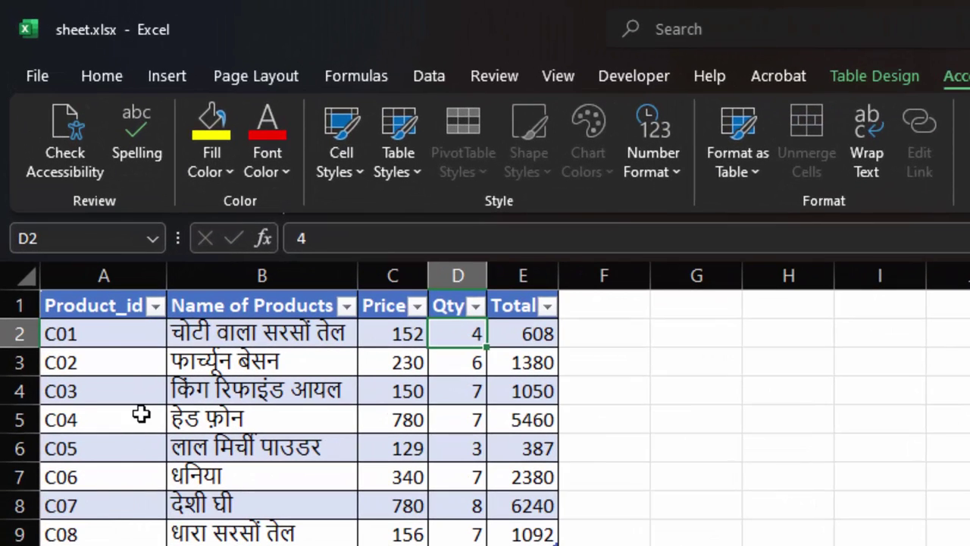
left_click(141, 413)
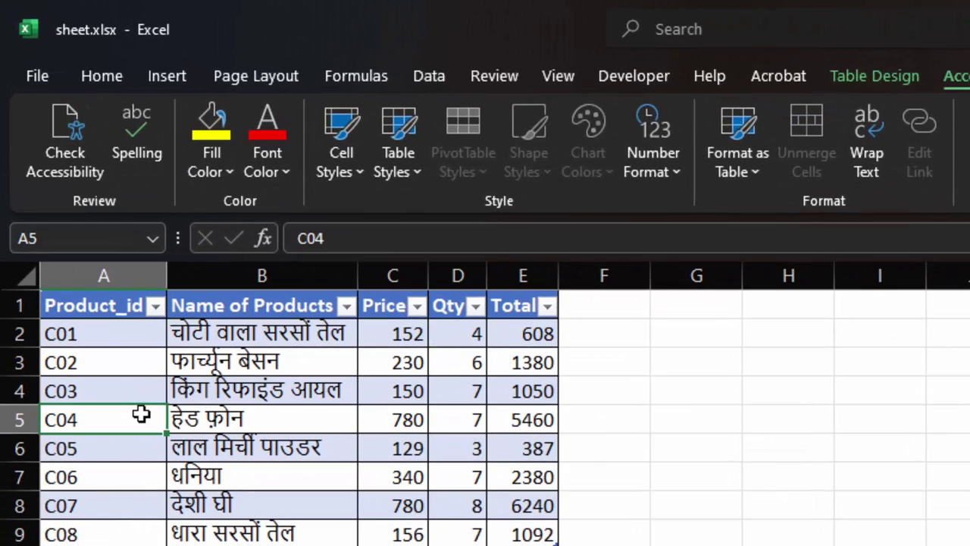
left_click(876, 70)
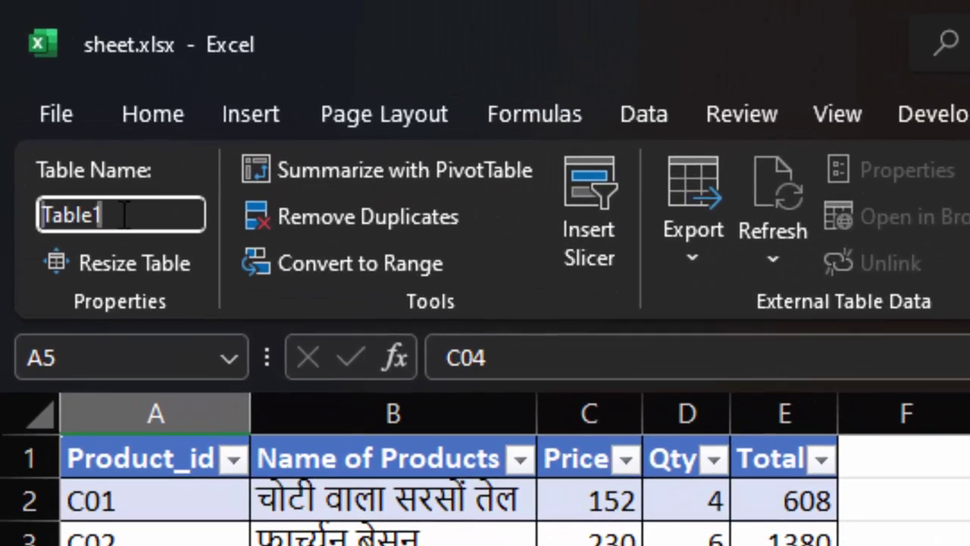
left_click(123, 215)
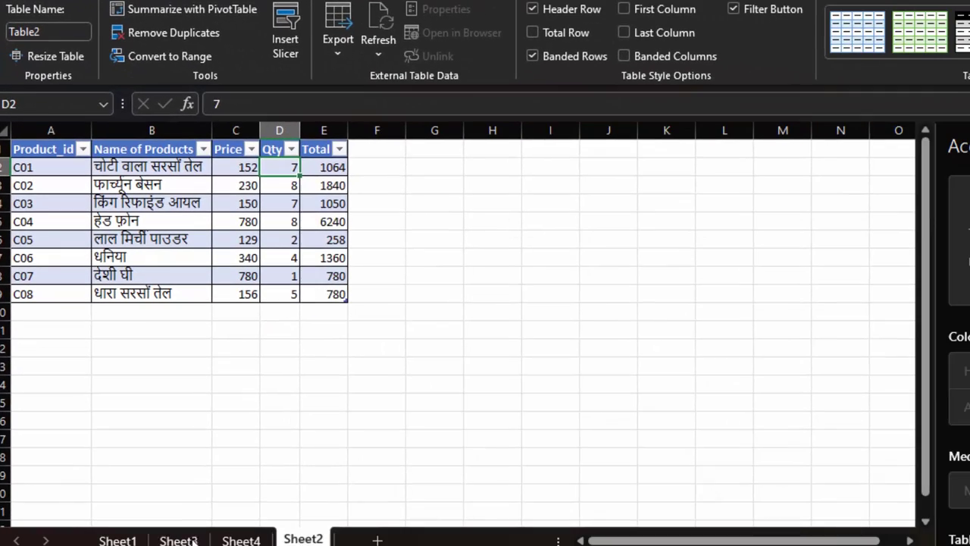
left_click(179, 539)
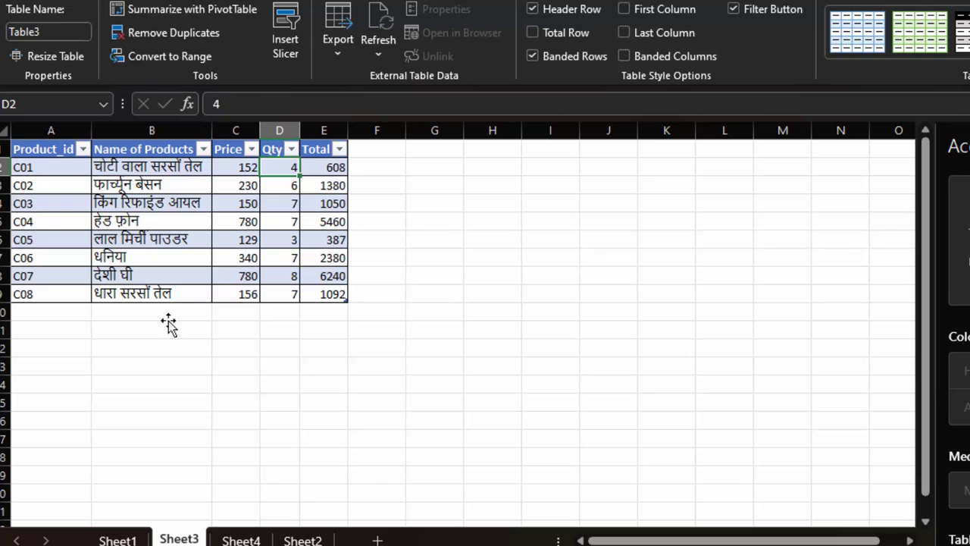
left_click(239, 539)
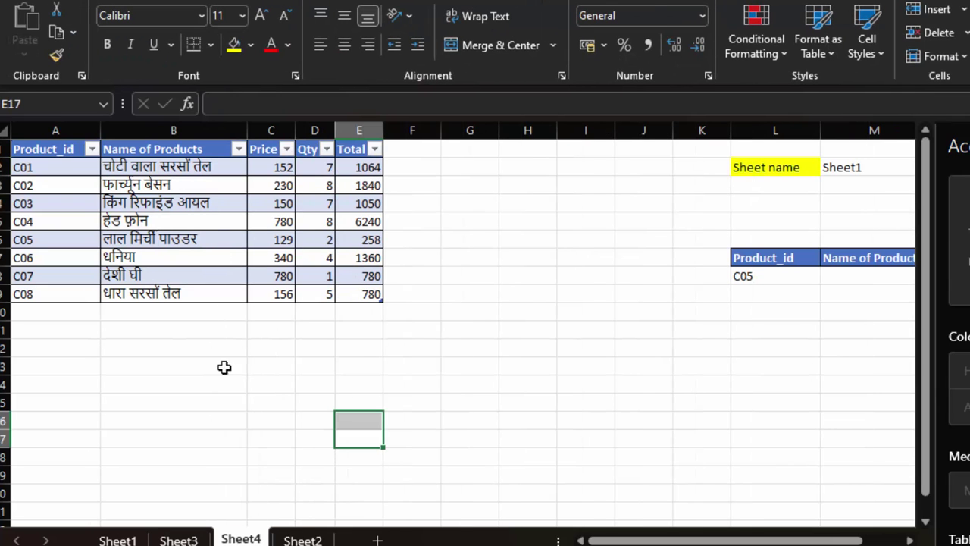
left_click(232, 239)
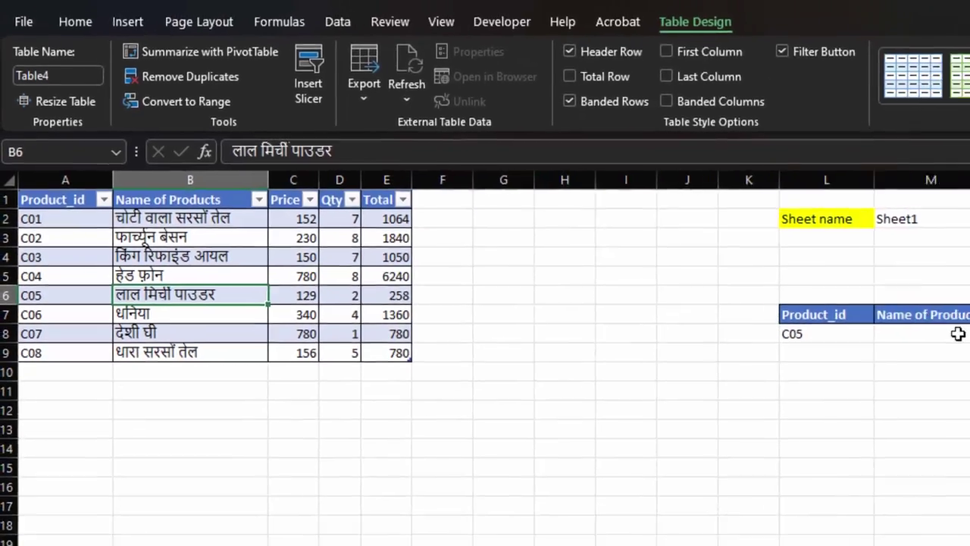
Step: Start a VLOOKUP in the Name of Products cell with absolute lookup value $L$8
left_click(771, 307)
type("=v")
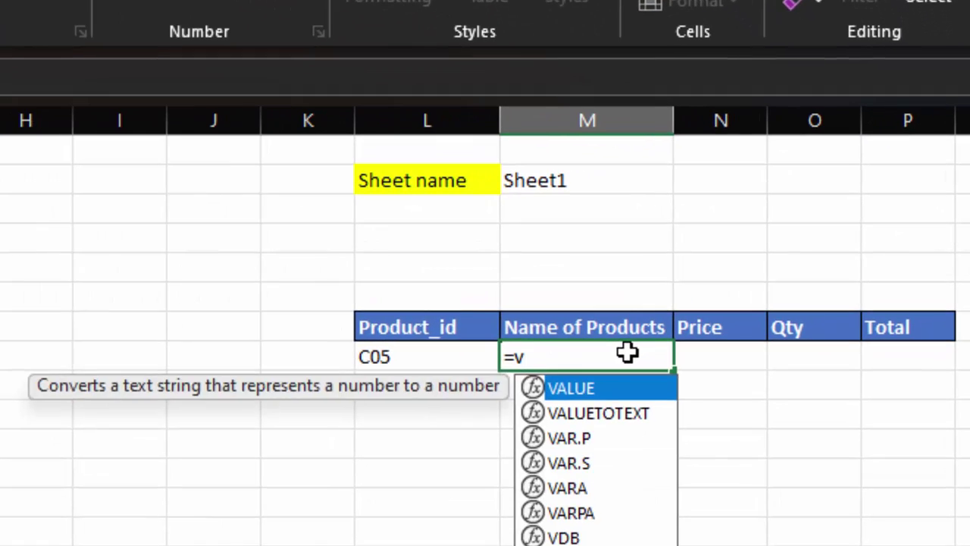
type("l")
key("Tab")
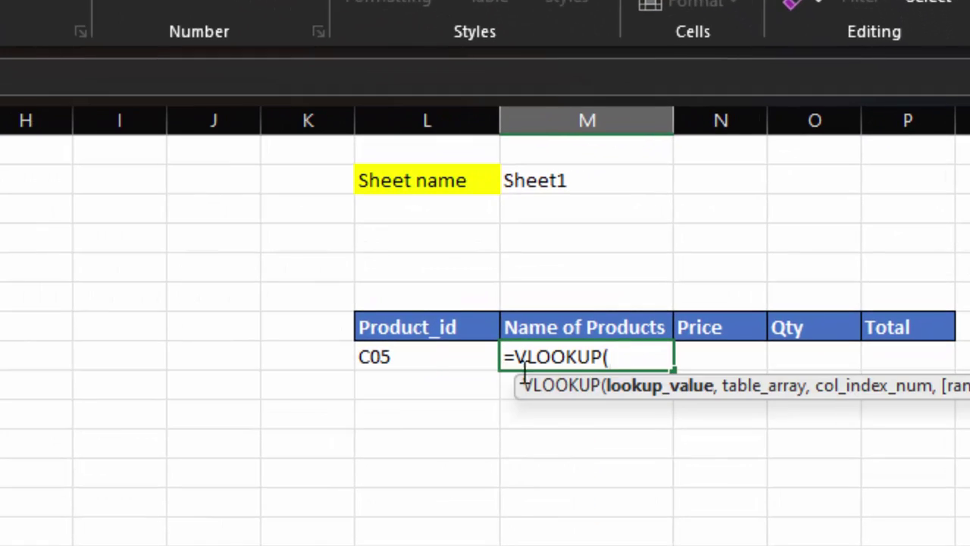
left_click(431, 356)
key("F4")
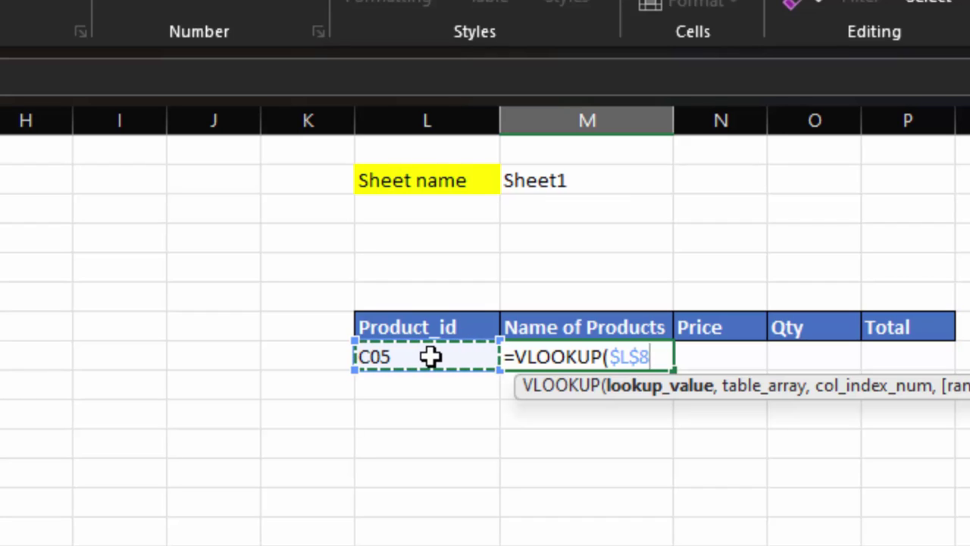
Step: Add a SWITCH on M2 mapping "Sheet1" to Table1 and "Sheet2" to Table2 as the table array
type(",")
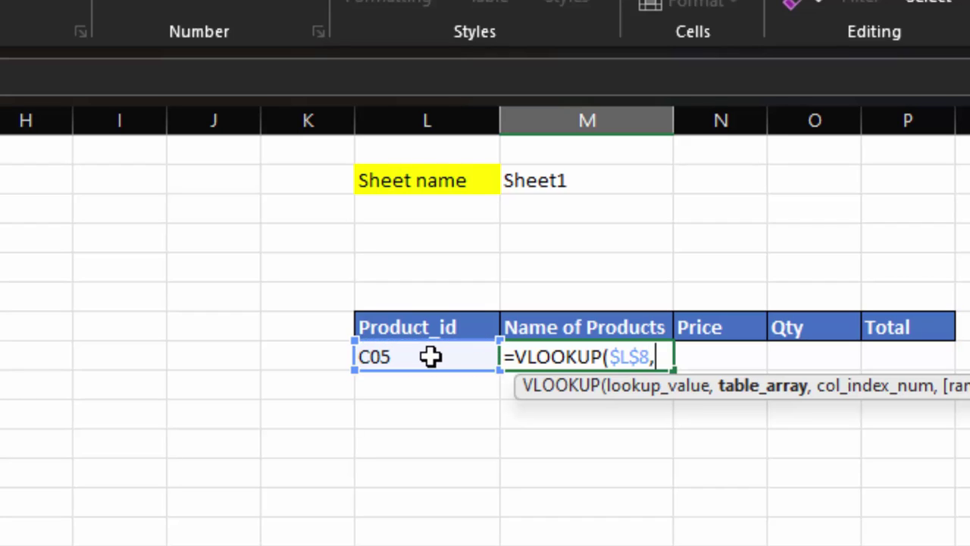
type("sw")
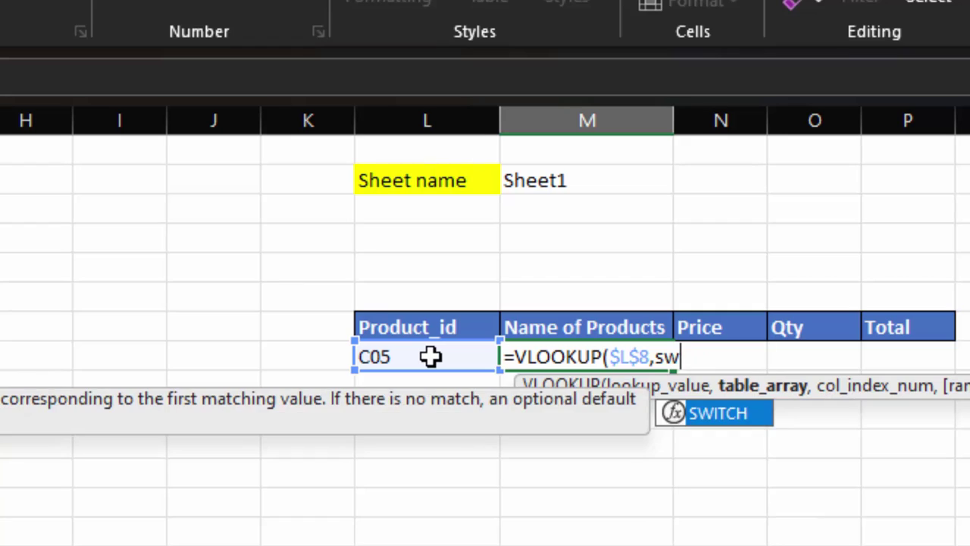
key("Tab")
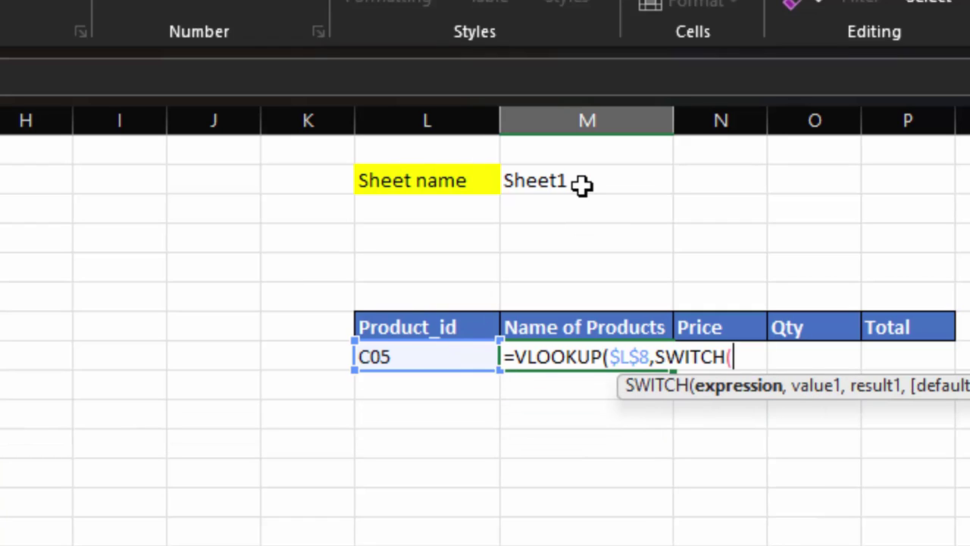
left_click(582, 186)
type(",")
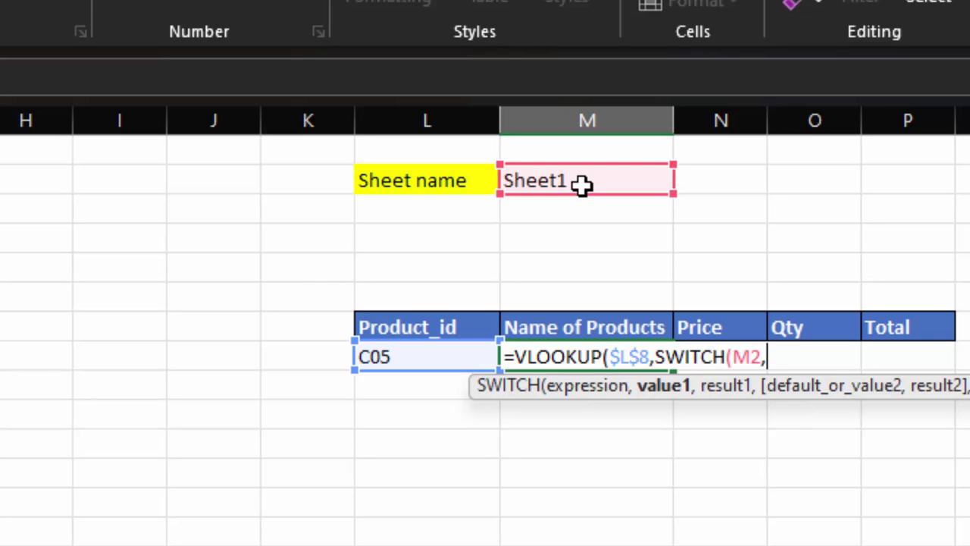
type("\"")
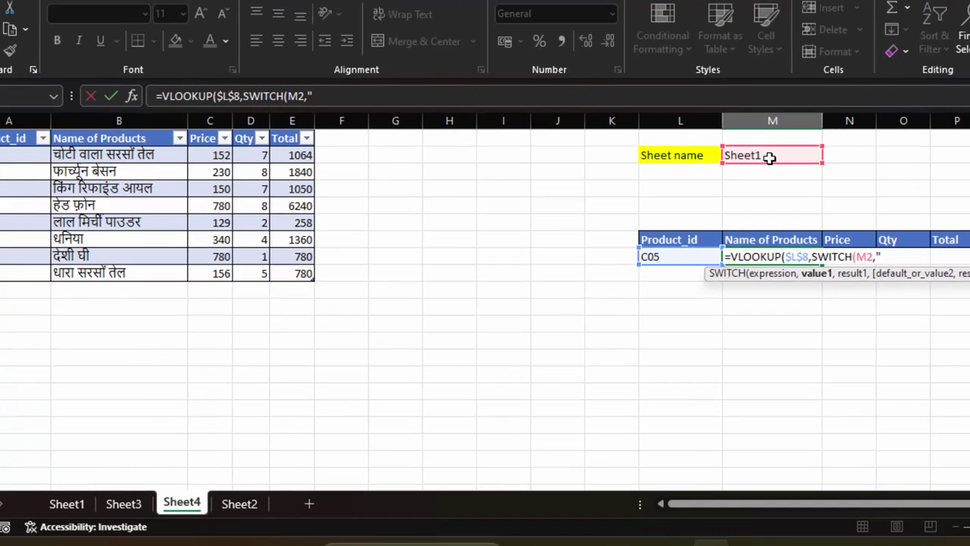
type("Sh")
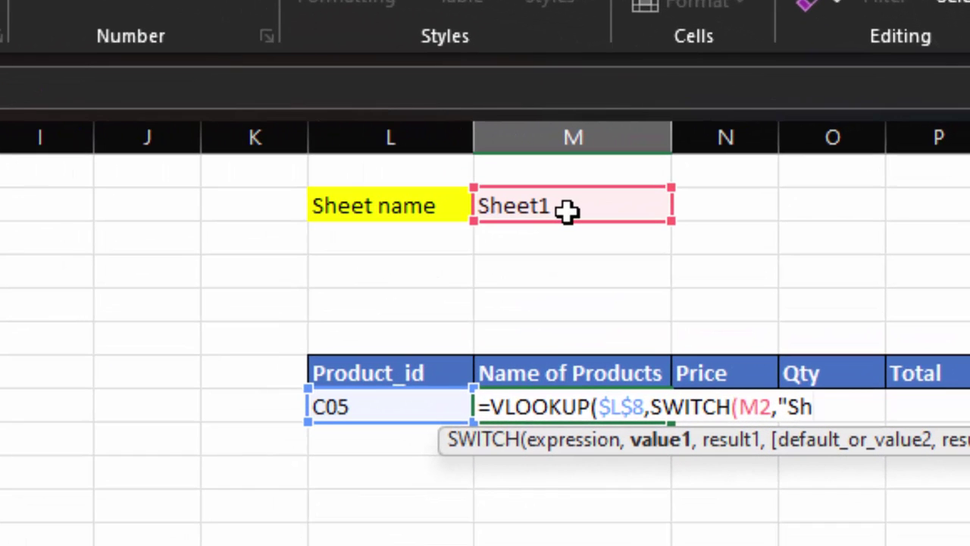
type("eet1")
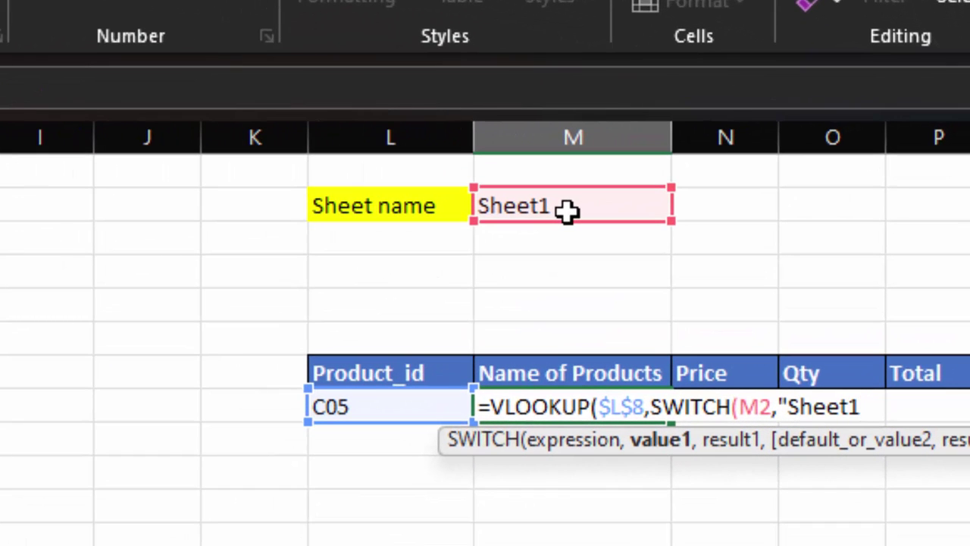
type("\",")
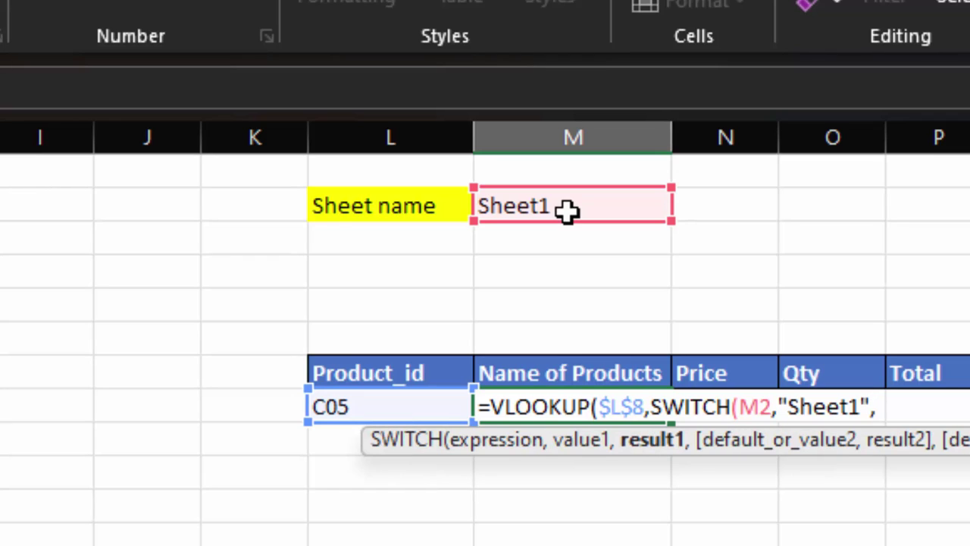
type("T")
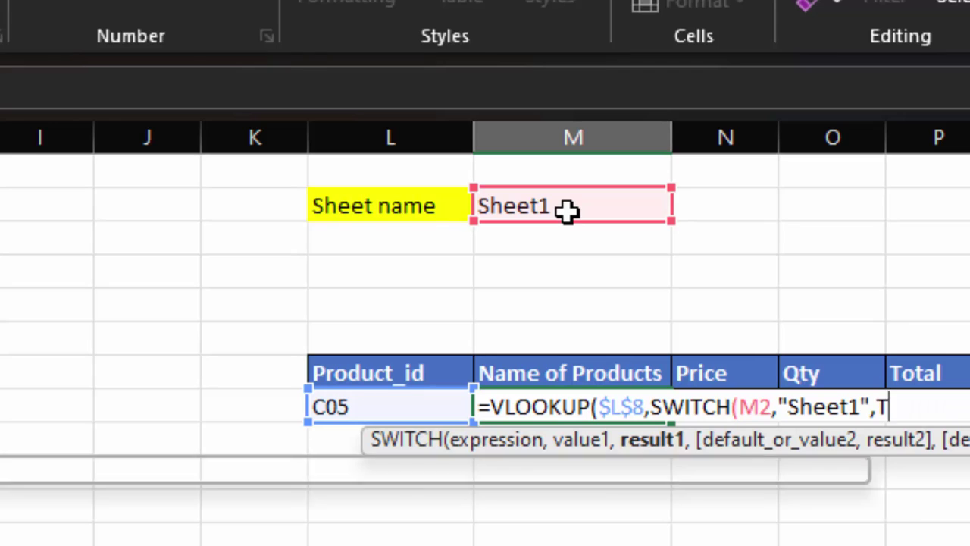
type("a")
type("bl")
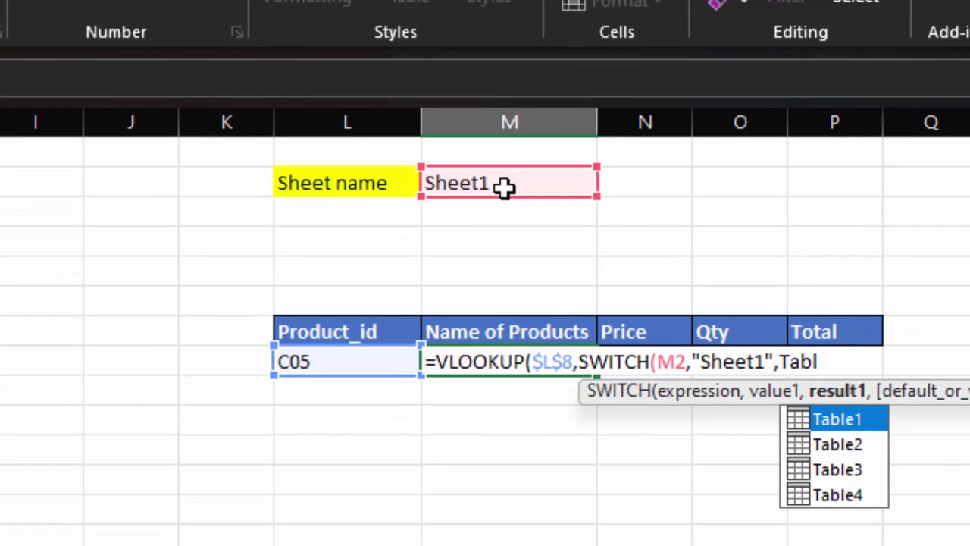
type("e1")
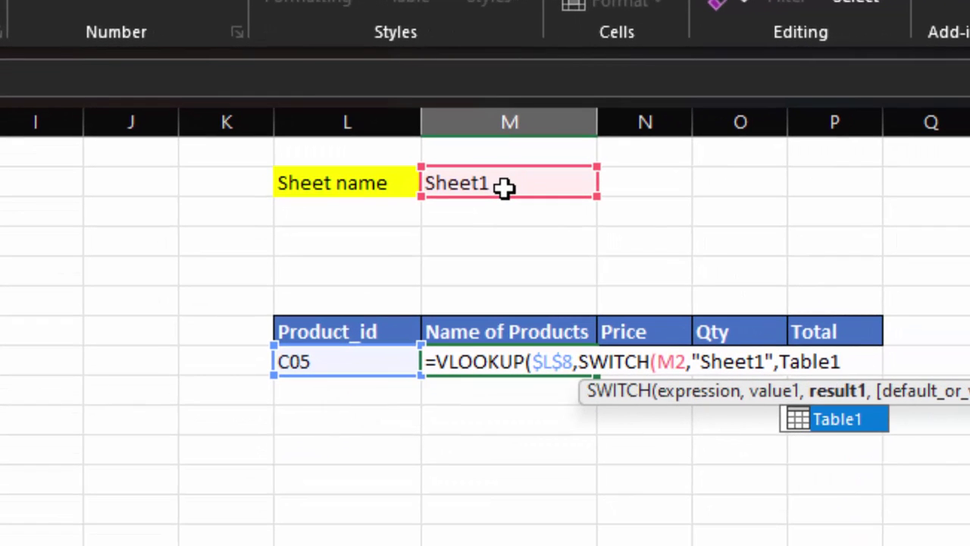
key("Escape")
type(",")
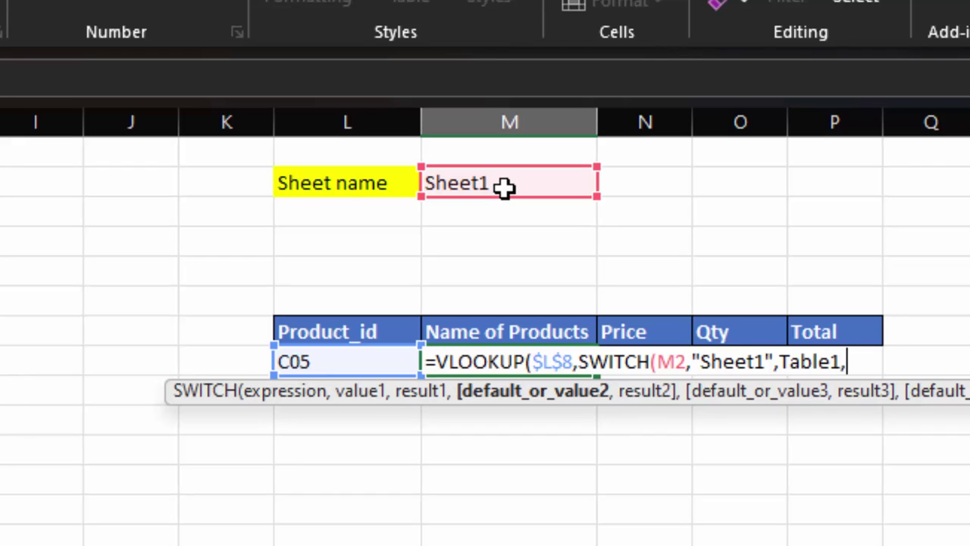
type("\"S")
type("heet2")
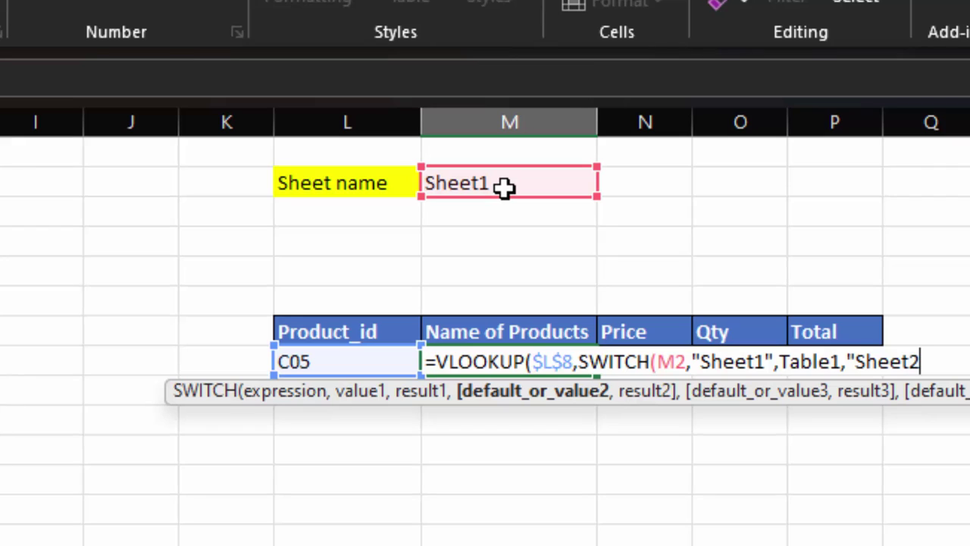
type("\",")
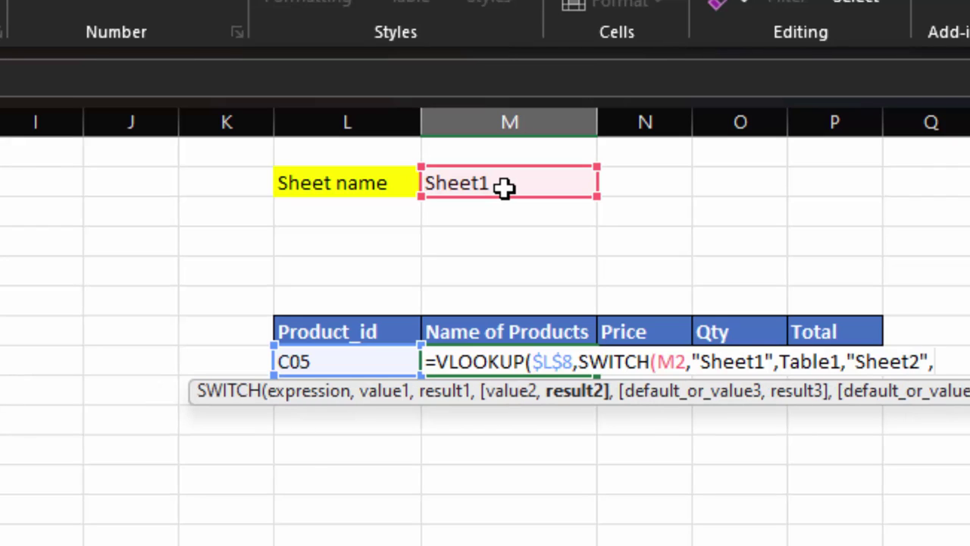
type("T")
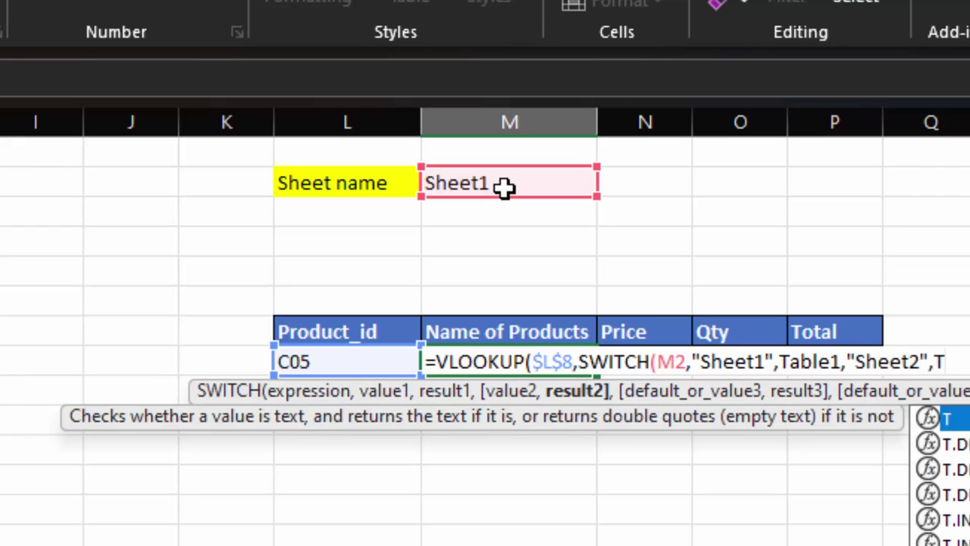
type("ab")
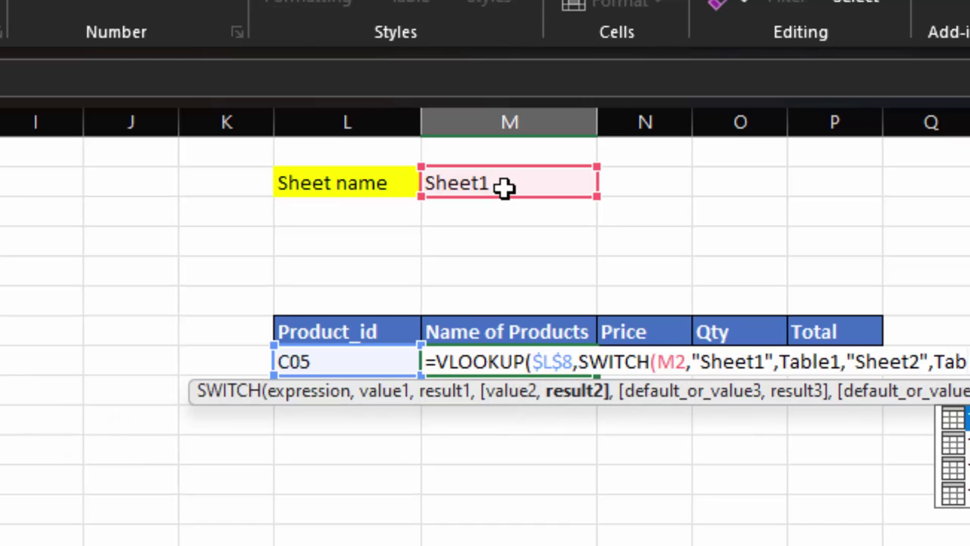
key("Down")
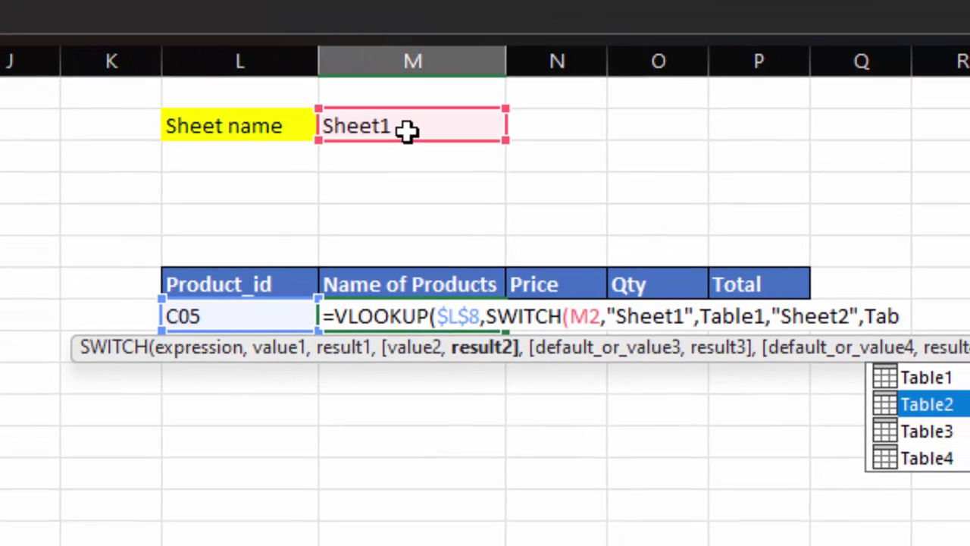
key("Tab")
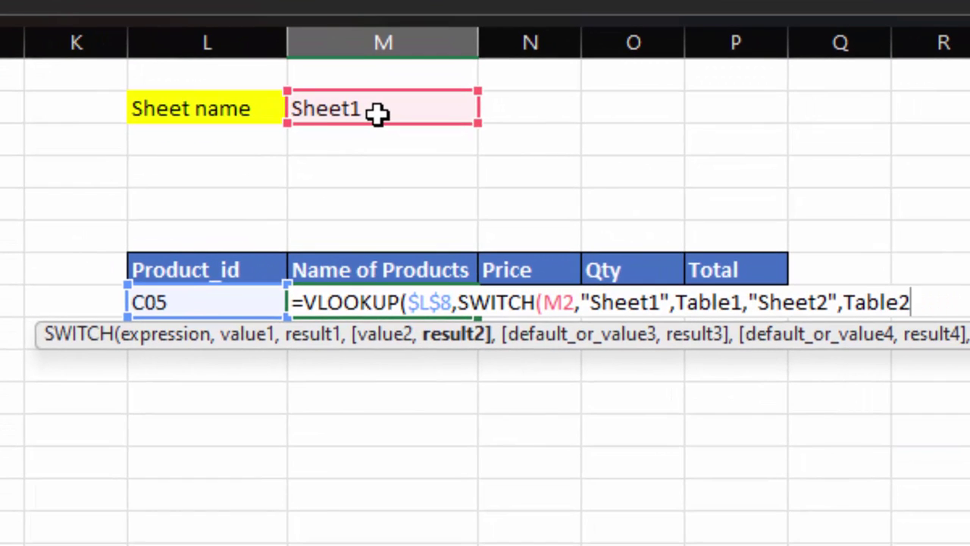
Step: Add "Sheet3"→Table3 and "Sheet4"→Table4 to the SWITCH, then close it
type(",")
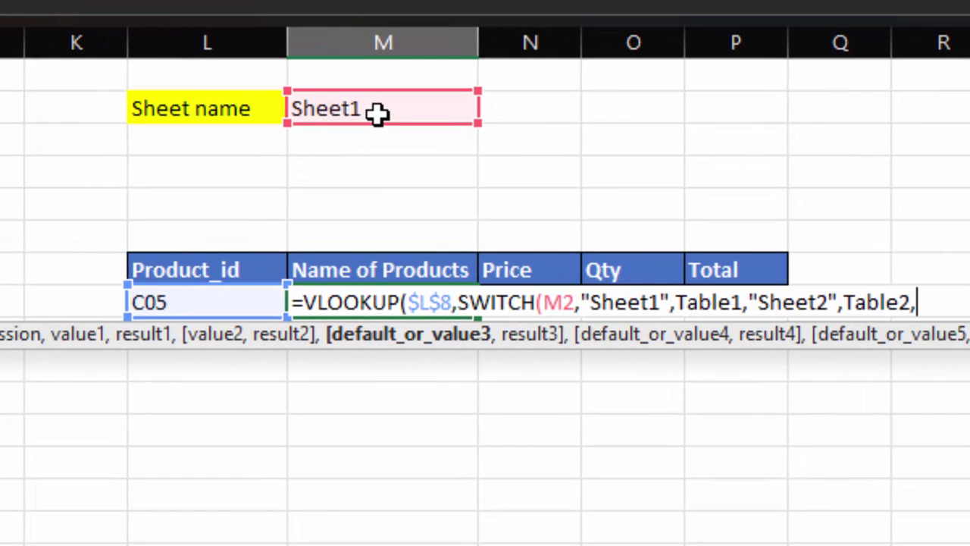
type("\"Sh")
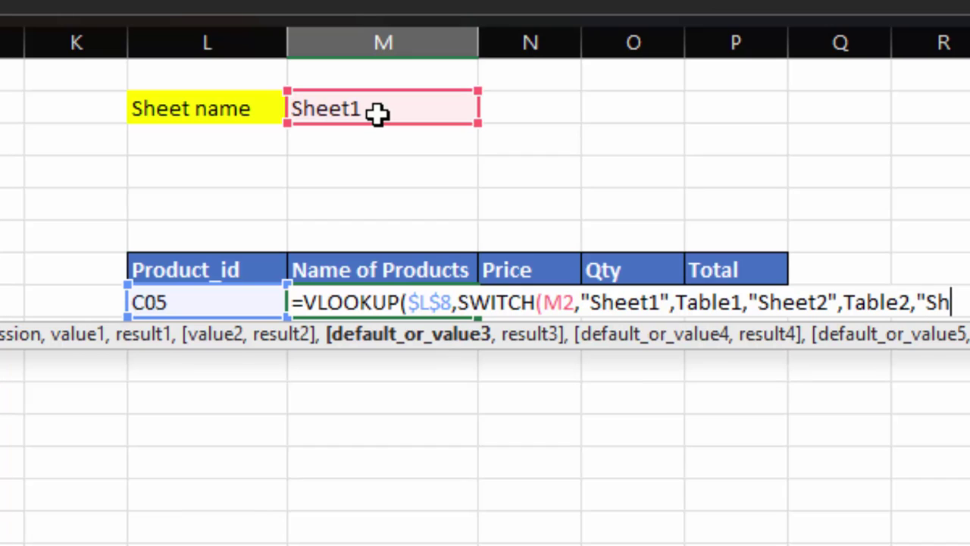
type("eet3")
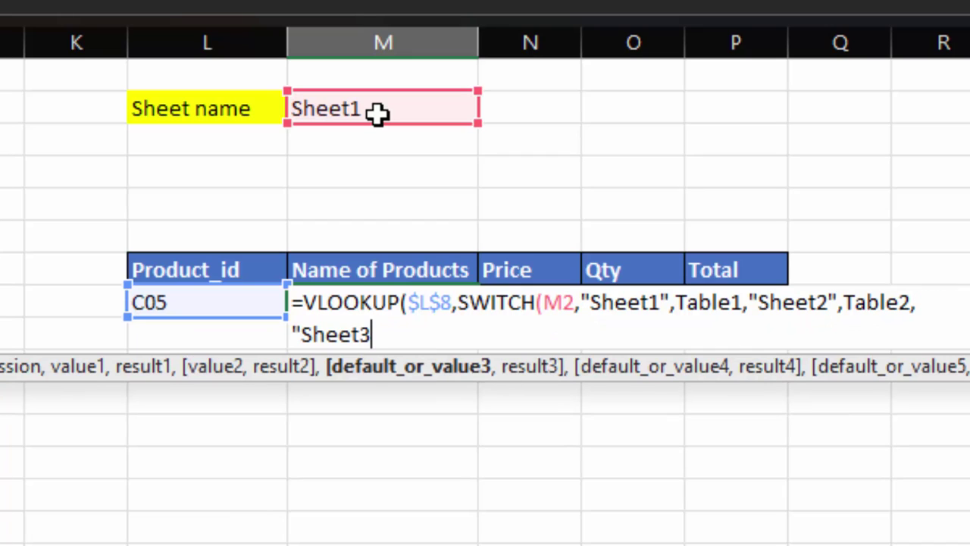
type("\",")
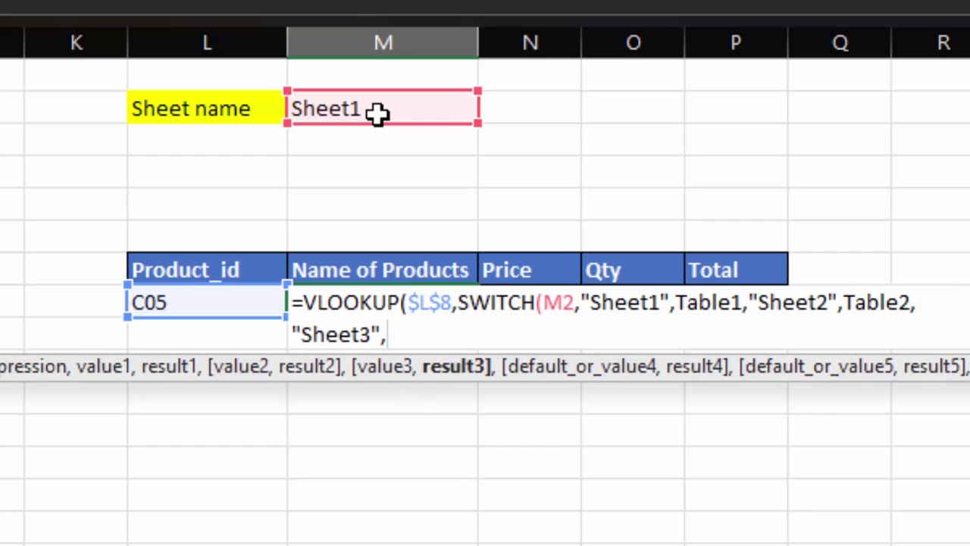
type("Ta")
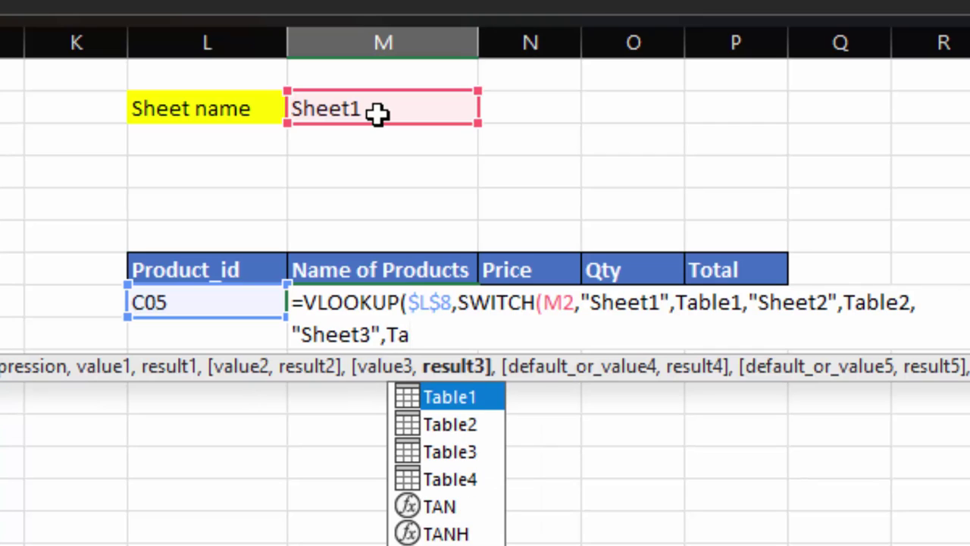
key("Down")
key("Down")
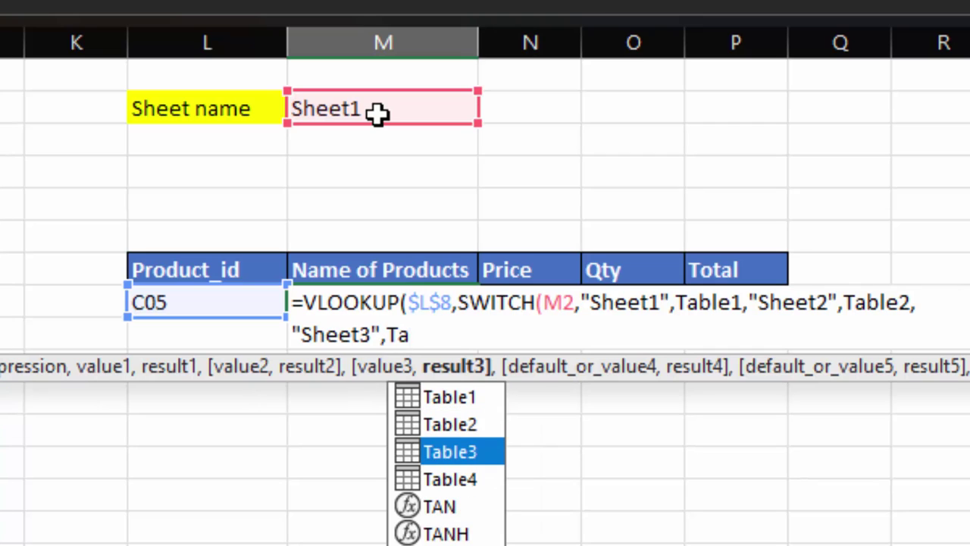
key("Tab")
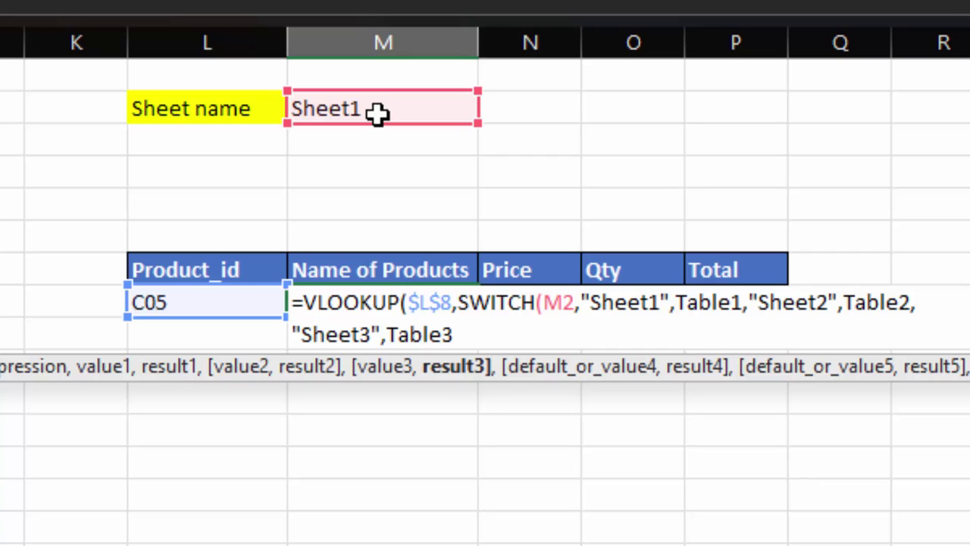
type(",")
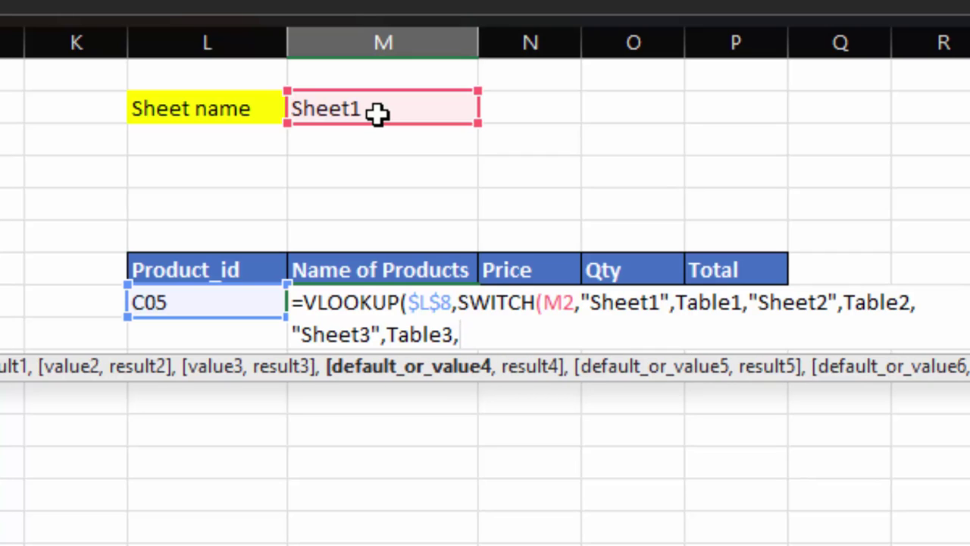
type("\"")
type("Sheet")
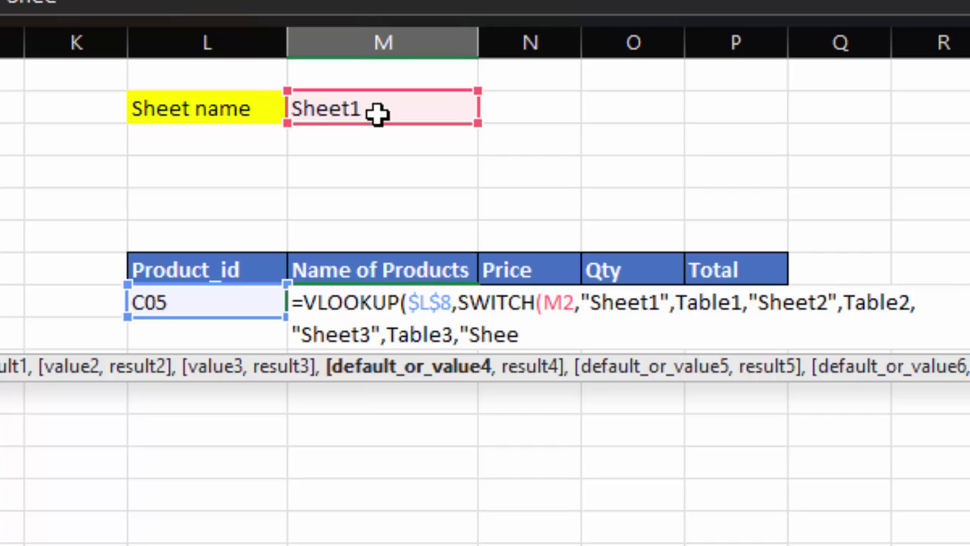
type("4")
type("\",")
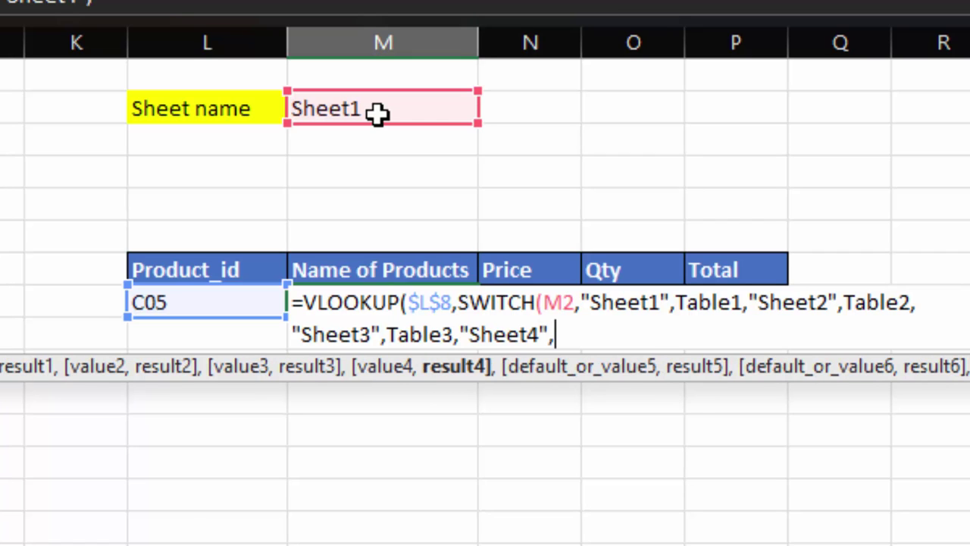
type("Ta")
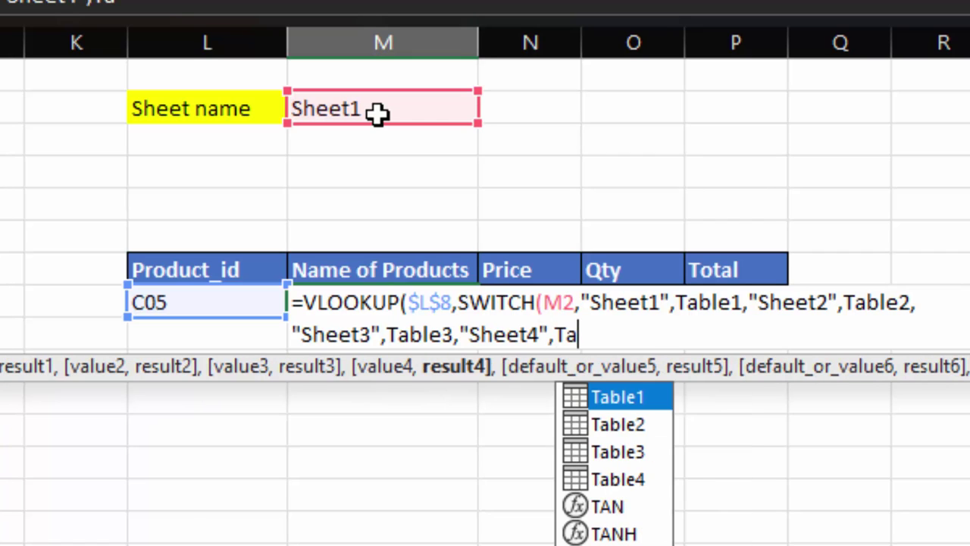
key("Down")
key("Down")
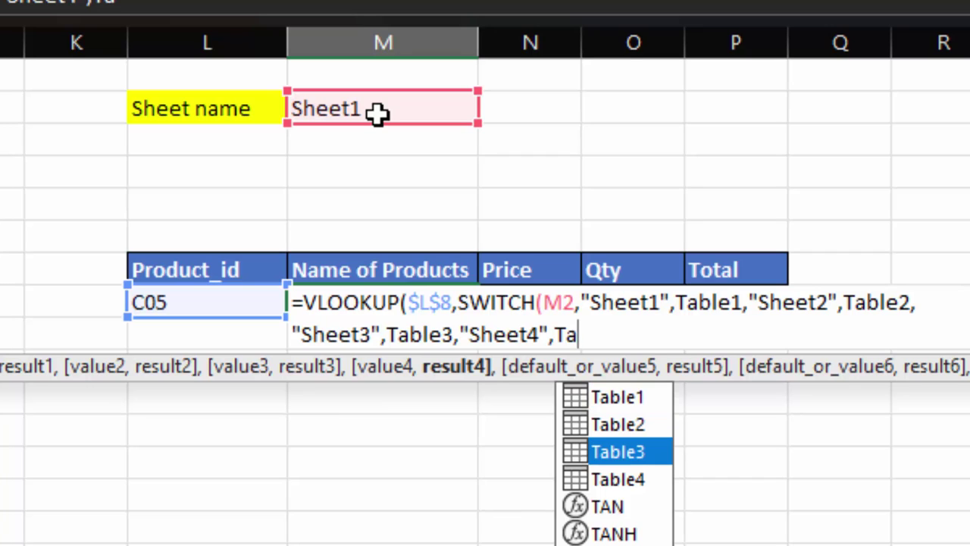
key("Down")
key("Tab")
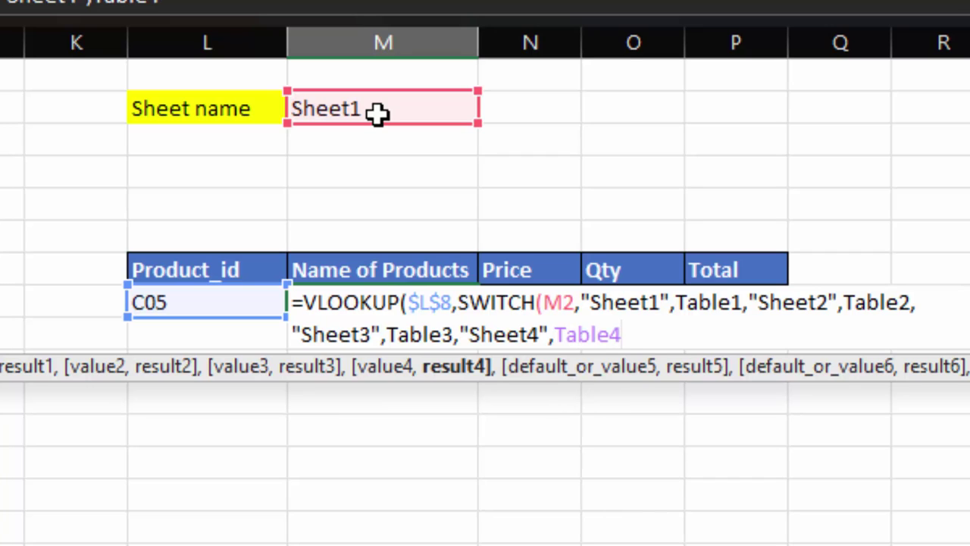
type(")")
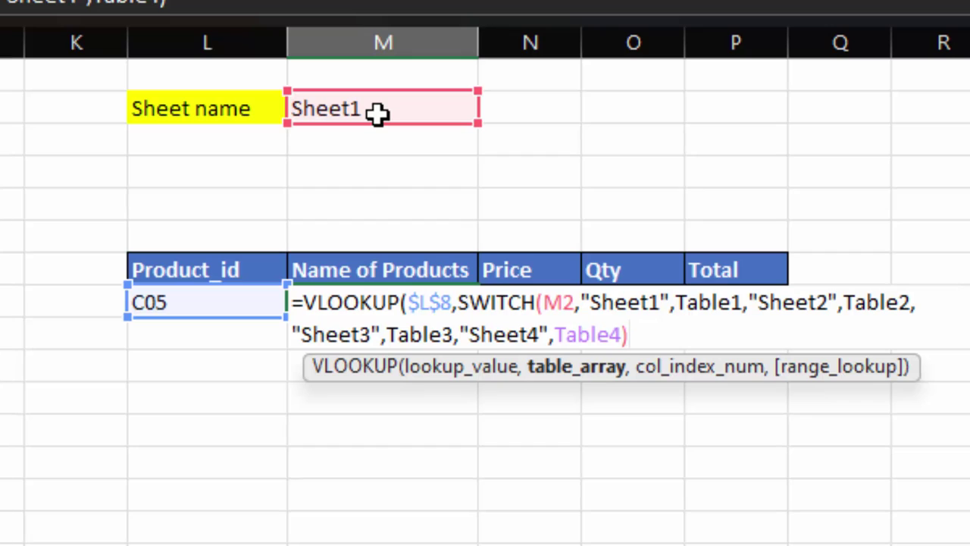
type(",")
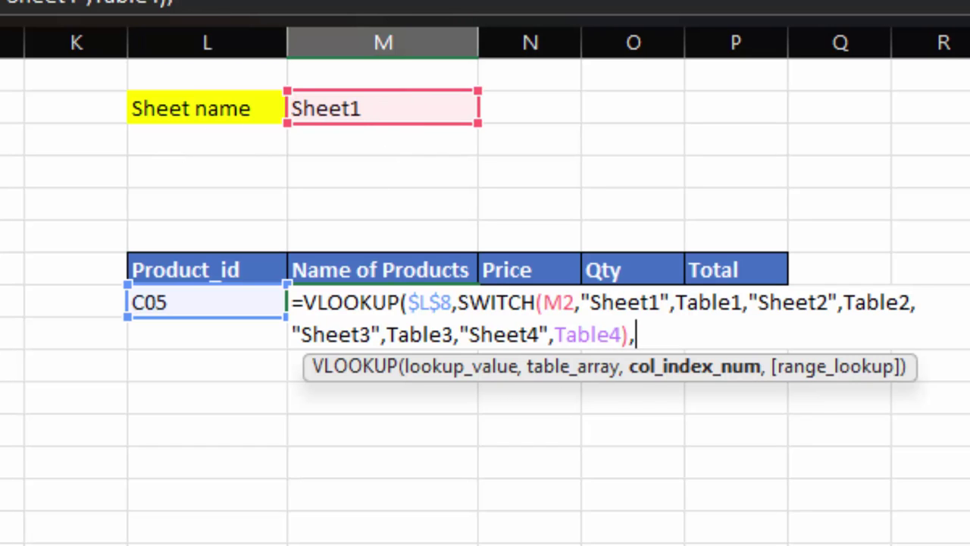
Step: Finish the VLOOKUP with column index 2 and exact match 0
type("2")
type(",")
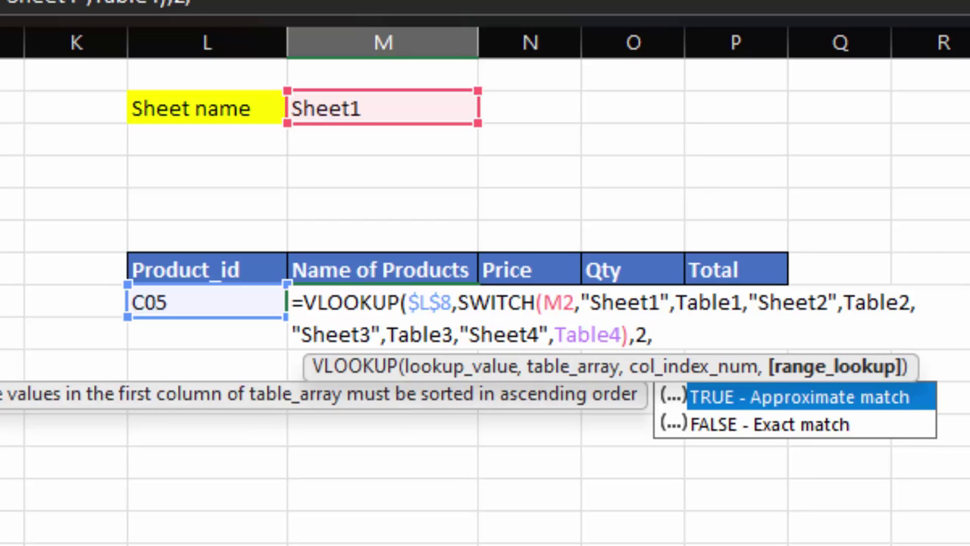
type("0")
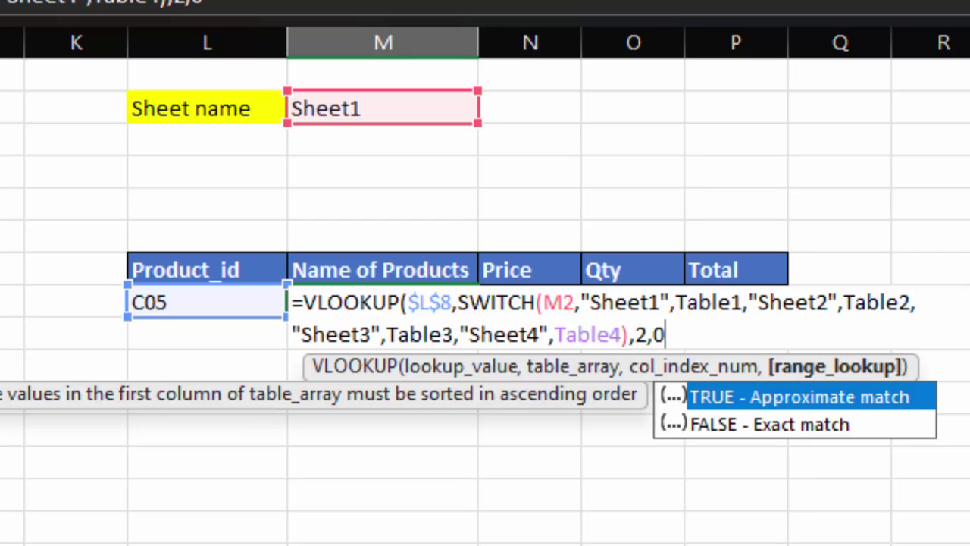
type(")")
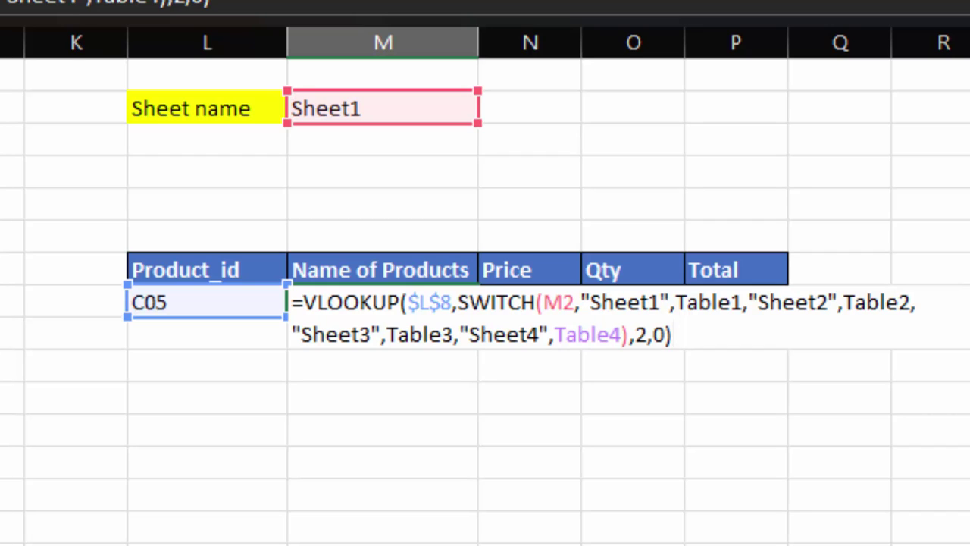
Step: Enter the lookup formula and fill it across Price, Qty and Total, then reopen the name formula
key("Return")
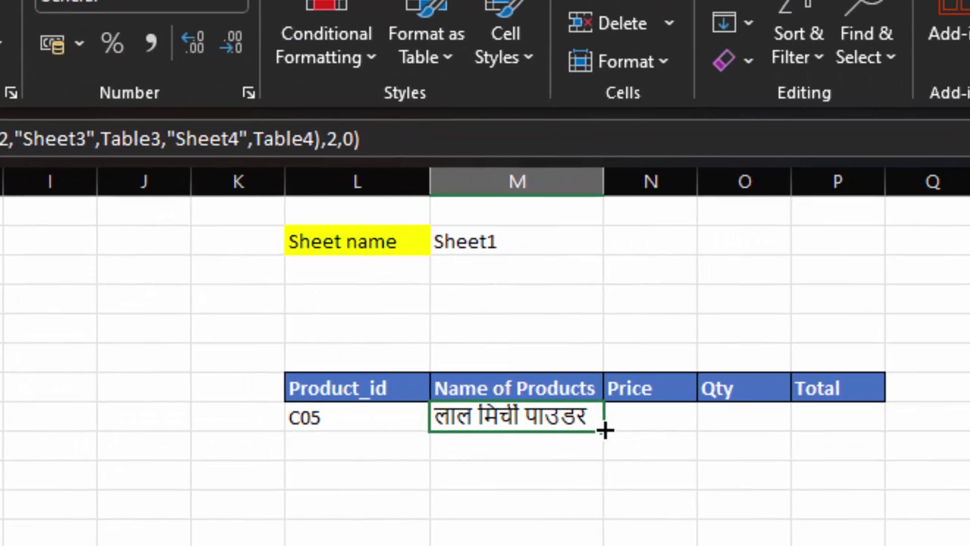
left_click_drag(605, 429, 864, 430)
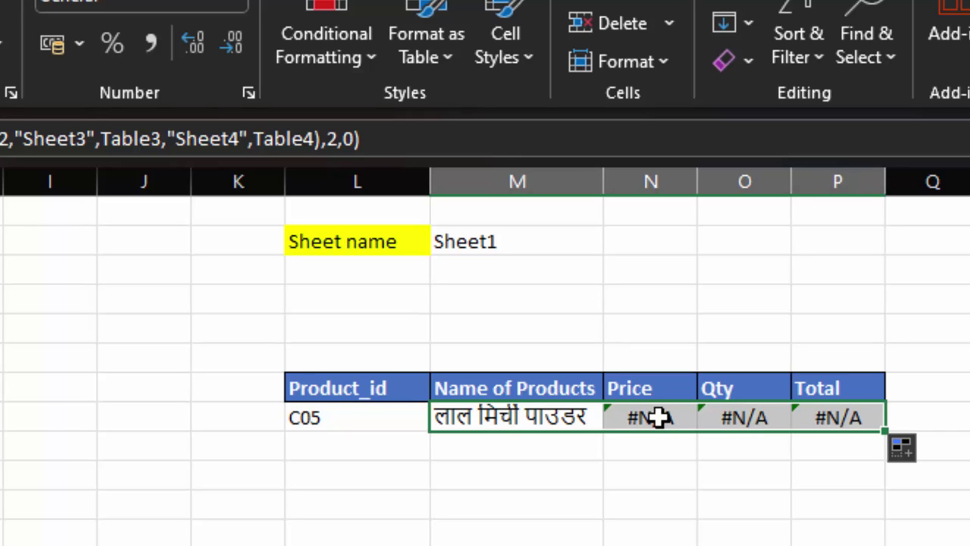
left_click(541, 422)
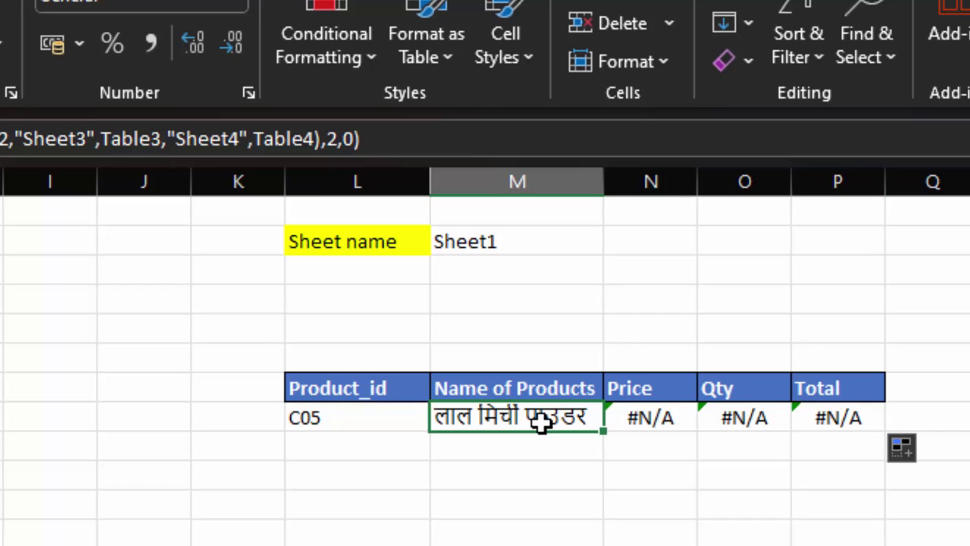
double_click(498, 422)
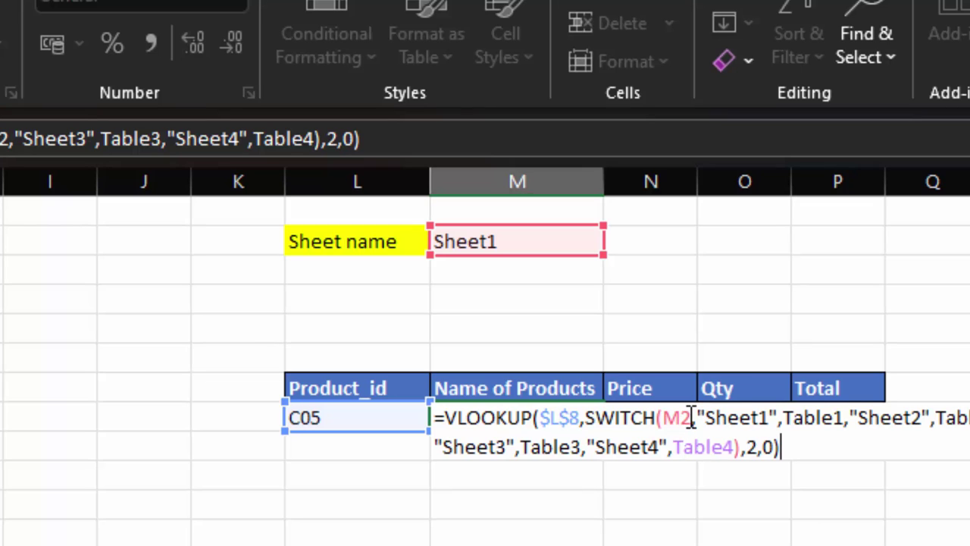
Step: Change M2 to absolute $M$2 and refill the formula across Price, Qty and Total
left_click_drag(690, 417, 672, 417)
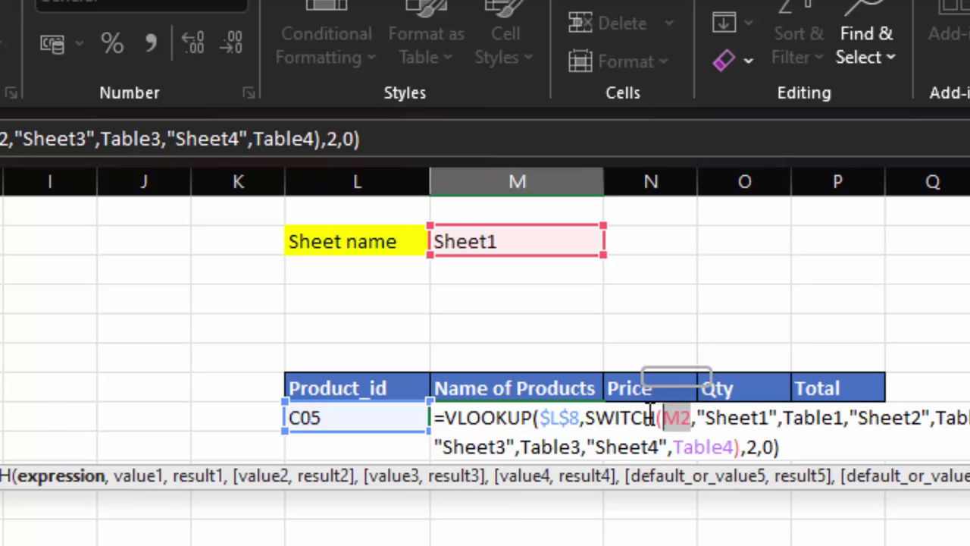
key("F4")
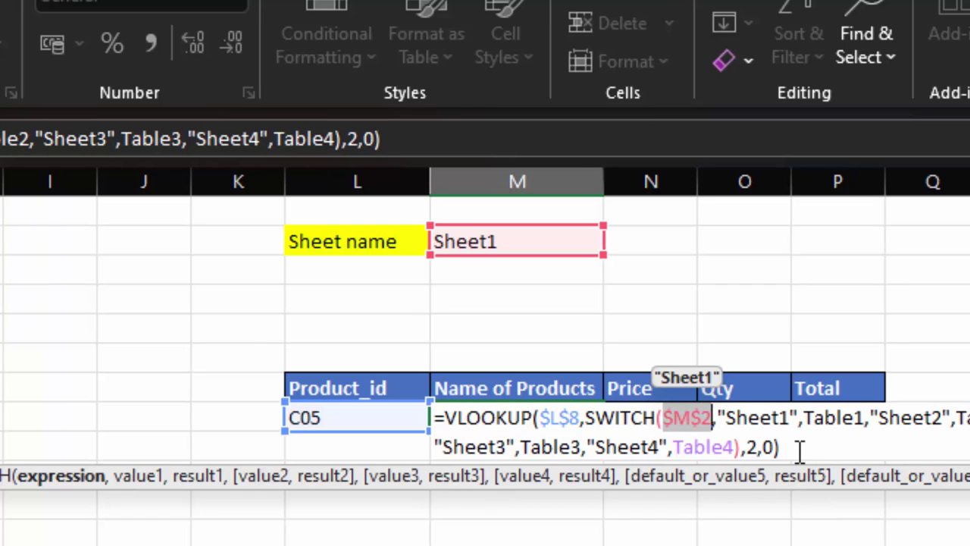
key("Return")
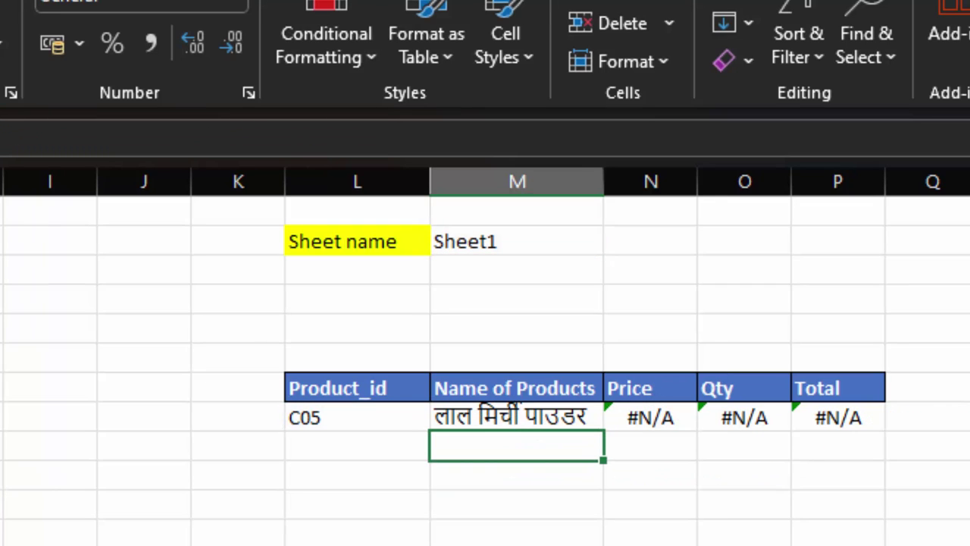
left_click(572, 409)
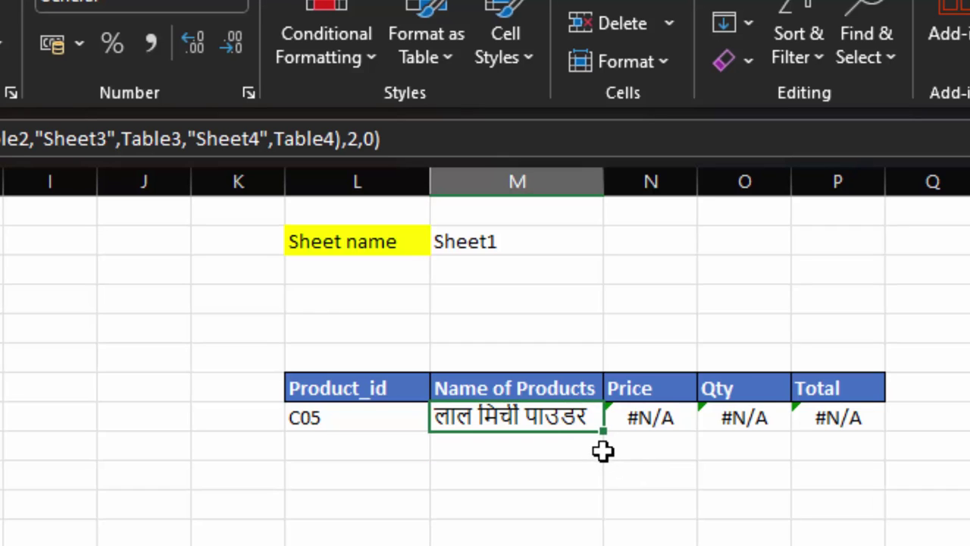
left_click_drag(609, 432, 871, 429)
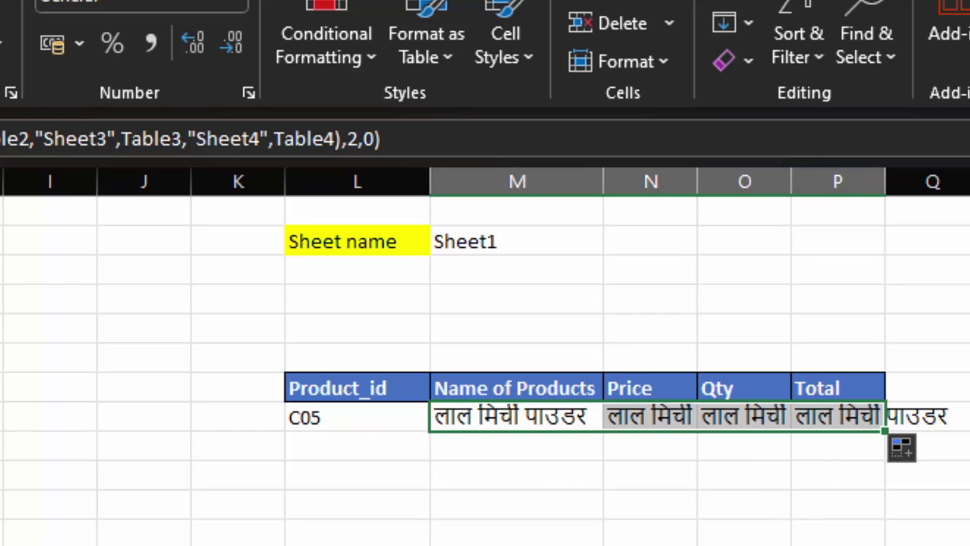
left_click(650, 445)
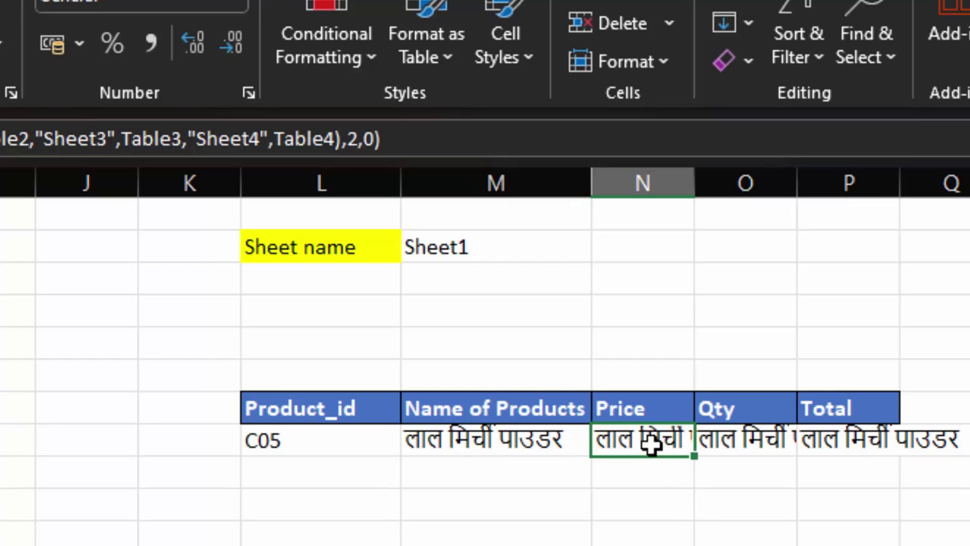
Step: Change the Price formula's column index from 2 to 3, returning 129
key("F2")
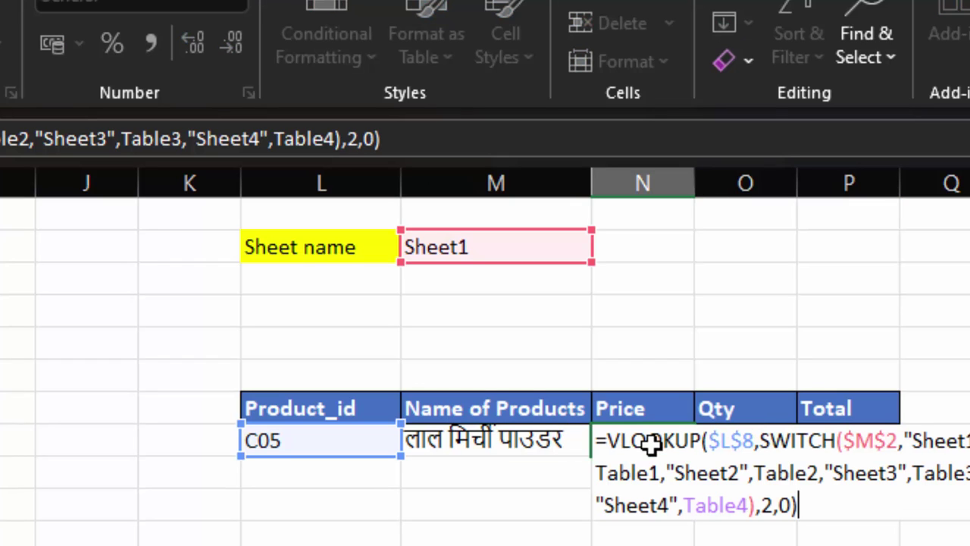
left_click(775, 505)
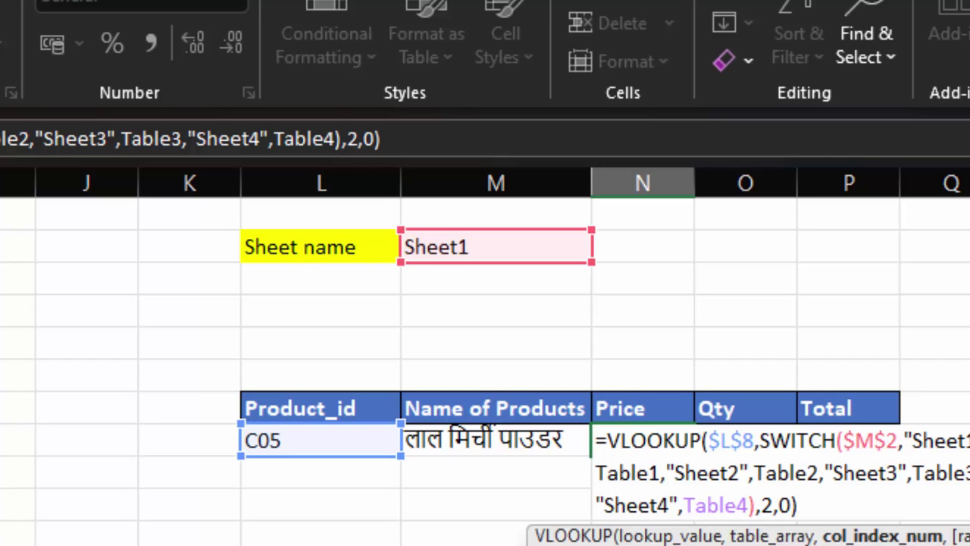
key("BackSpace")
type("3")
key("Return")
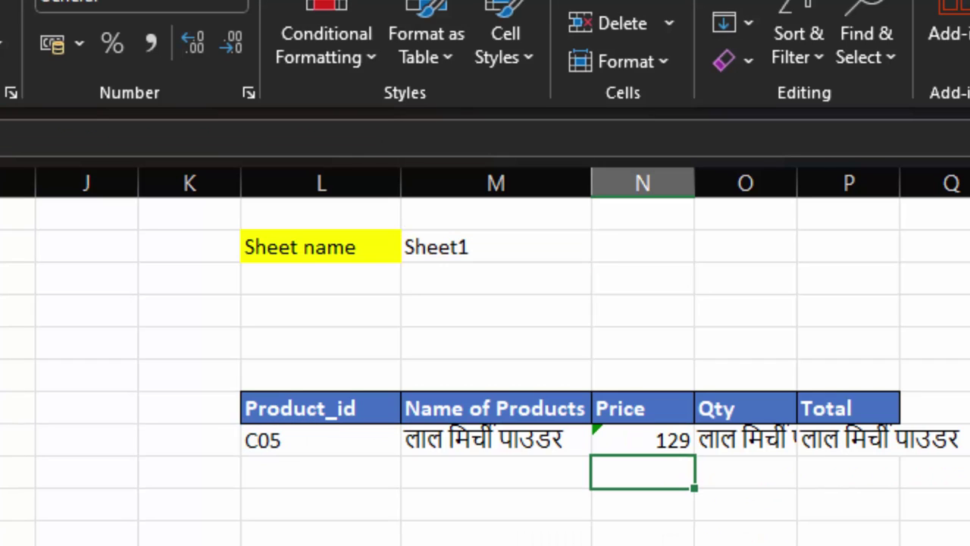
Step: Change the Qty formula's column index to 4, returning 3
left_click(758, 443)
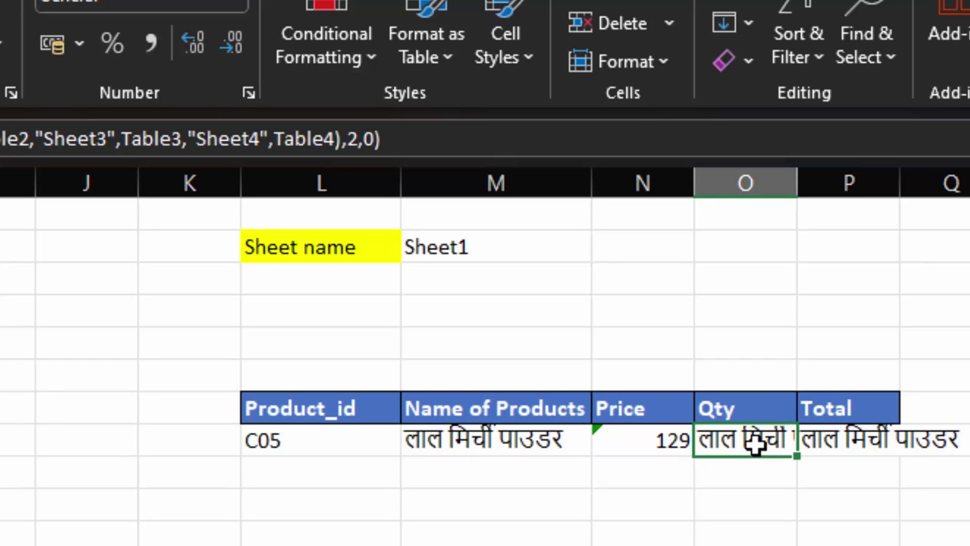
double_click(756, 444)
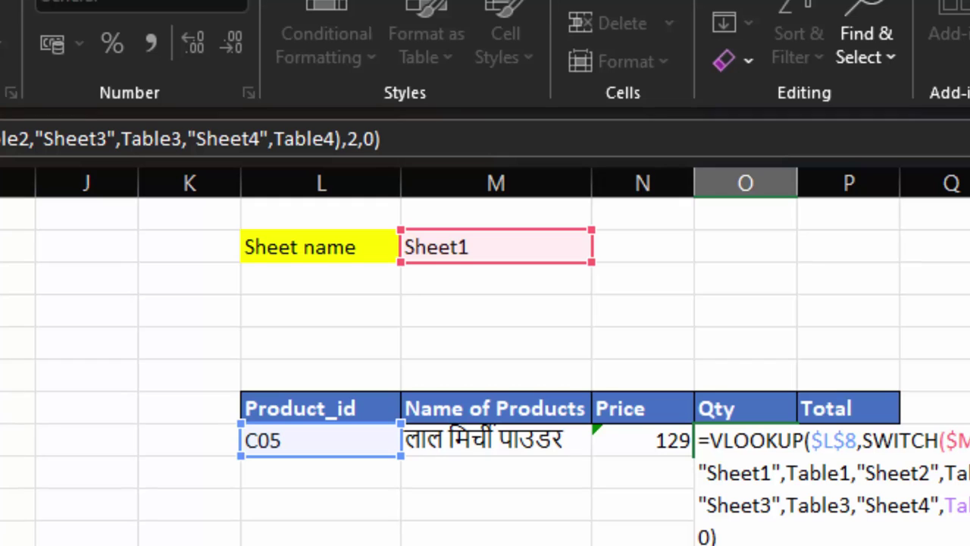
key("BackSpace")
type("4")
key("Return")
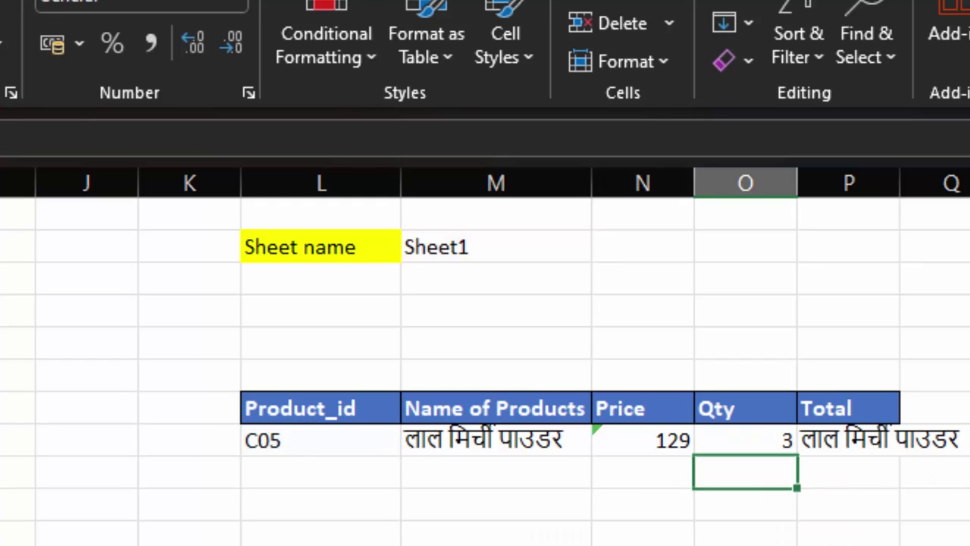
Step: Change the Total formula's column index to 5, returning 387
left_click(850, 454)
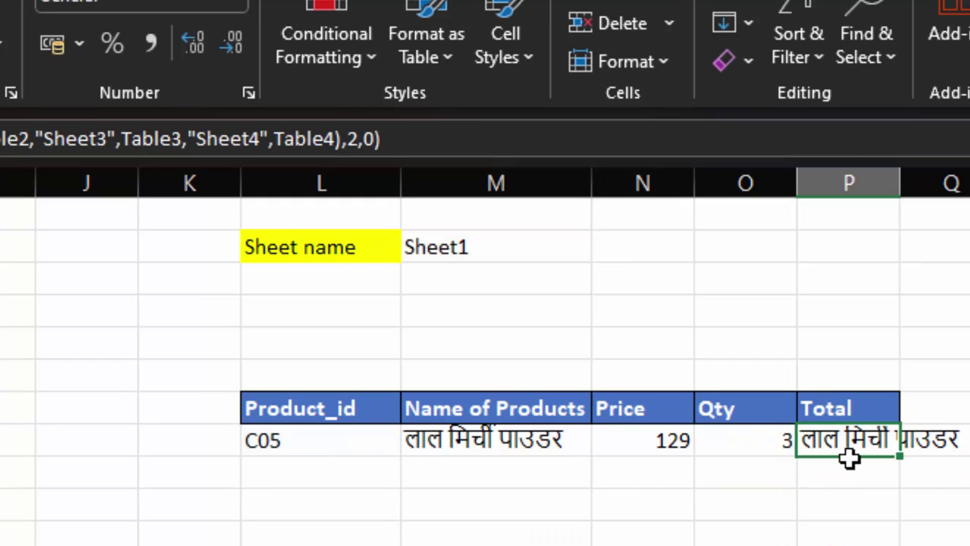
double_click(851, 458)
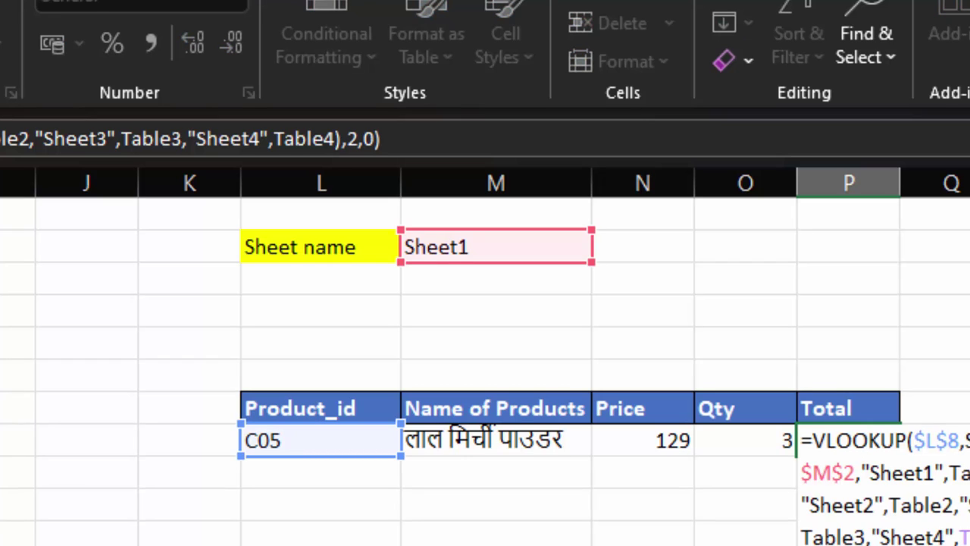
key("BackSpace")
type("5")
key("Return")
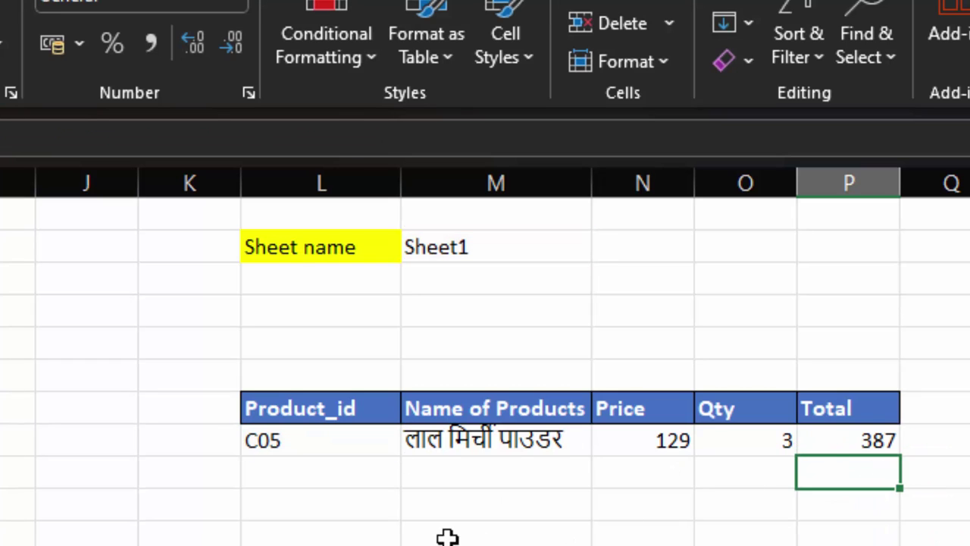
left_click(318, 450)
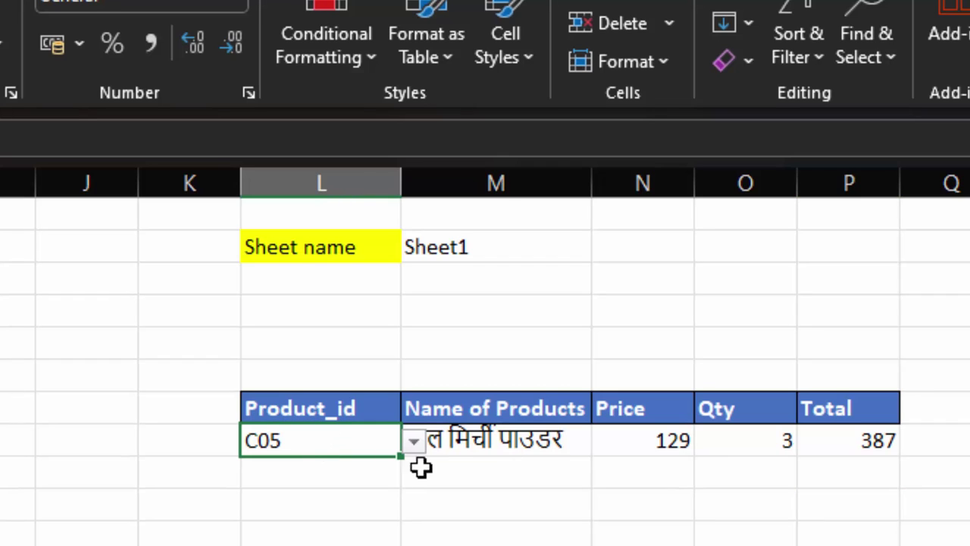
Step: Pick C02 from the Product_id dropdown and check Price 230, Qty 6 and Total 1380
left_click(415, 440)
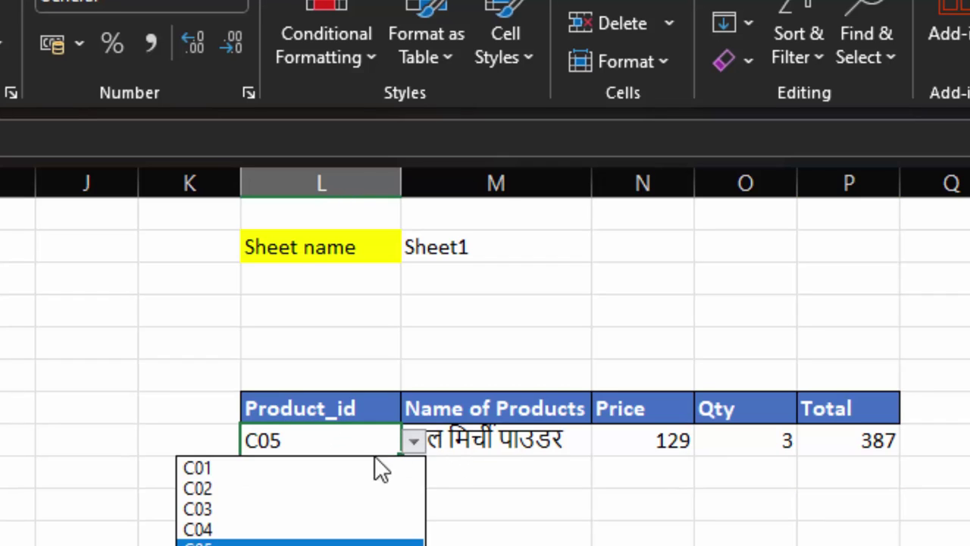
left_click(293, 490)
key("Tab")
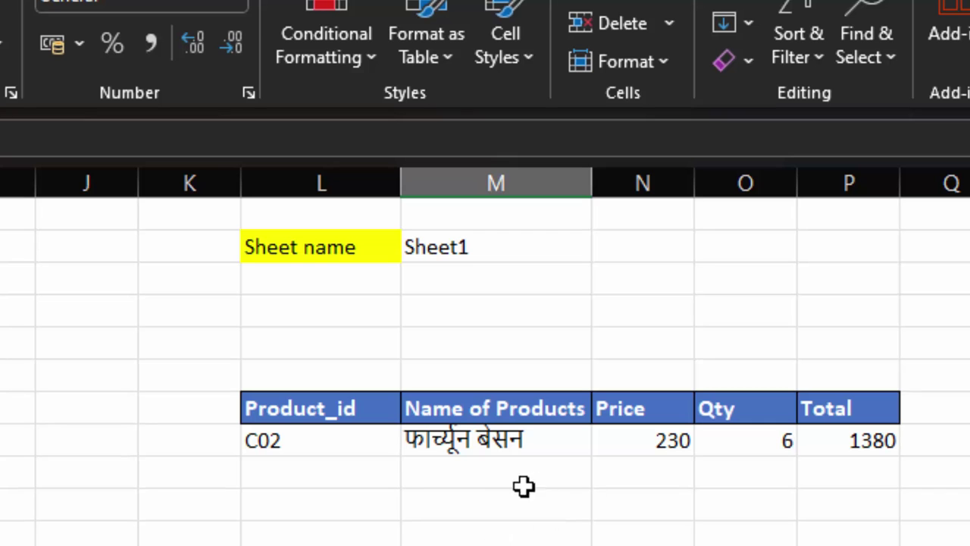
left_click(631, 442)
left_click(749, 450)
left_click(872, 444)
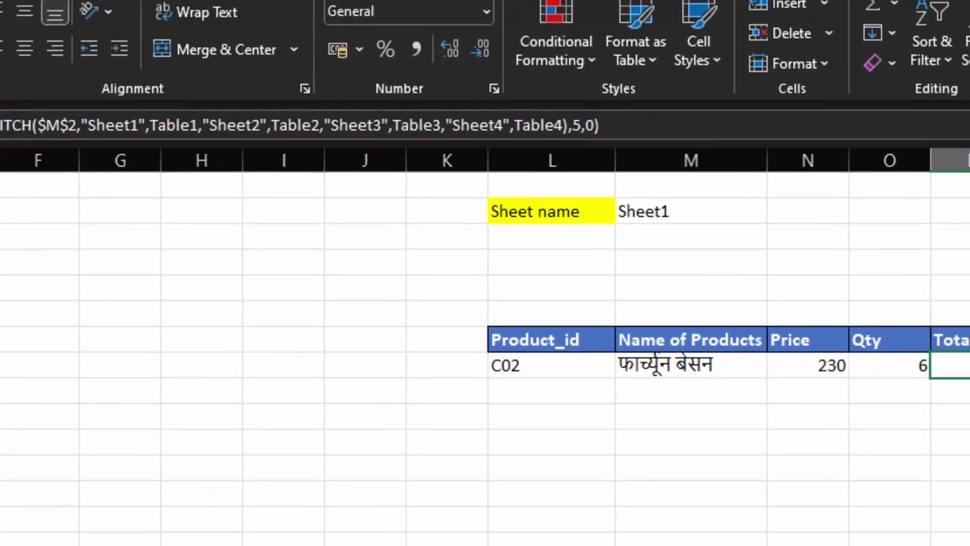
left_click(143, 200)
scroll(195, 199, "left", 1)
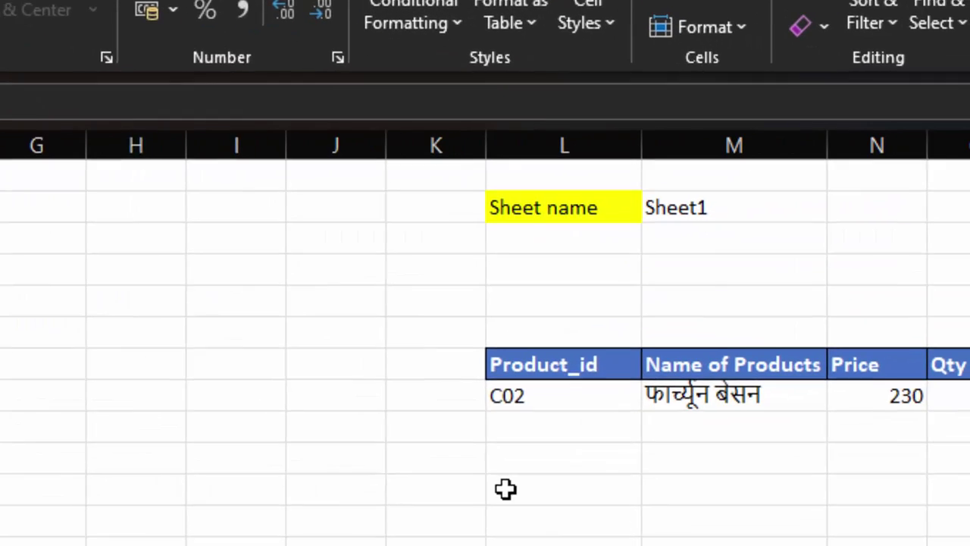
Step: On Sheet1, give the C02 product row (A3:E3) a yellow fill
left_click(660, 220)
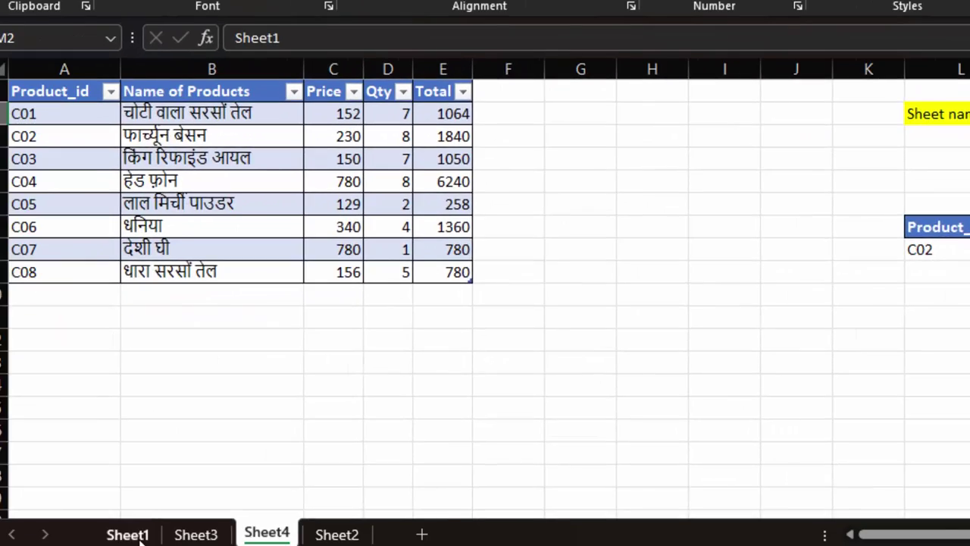
left_click(127, 533)
left_click_drag(73, 149, 355, 147)
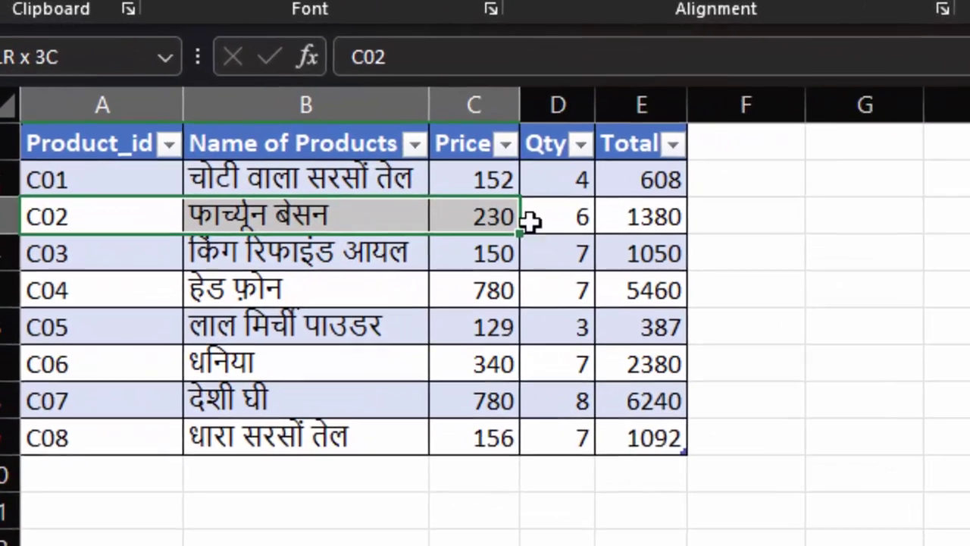
left_click_drag(531, 220, 645, 218)
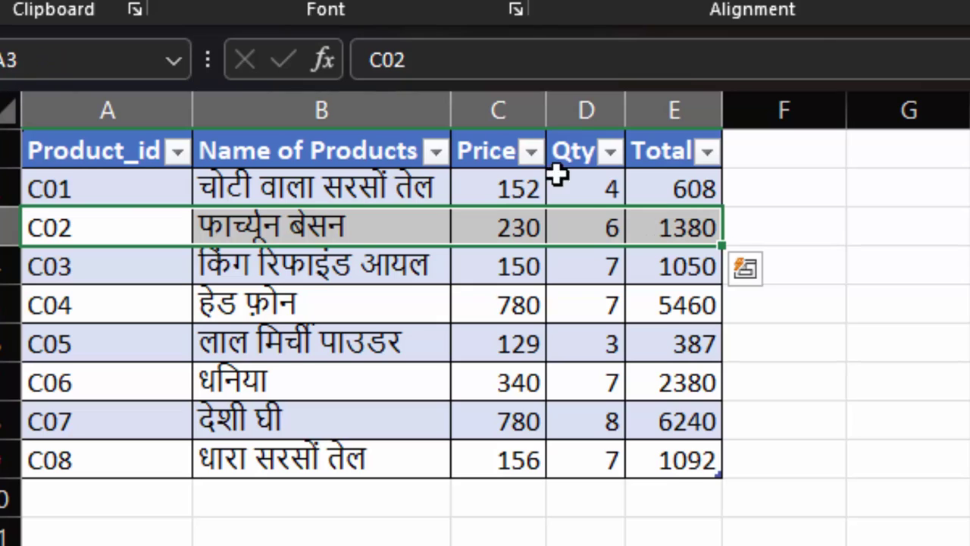
left_click(424, 4)
left_click(750, 417)
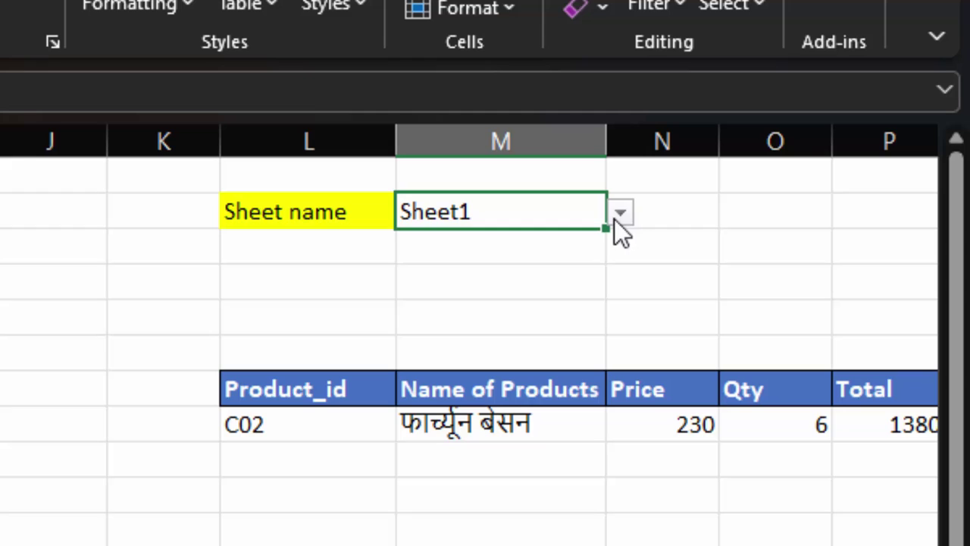
left_click(619, 214)
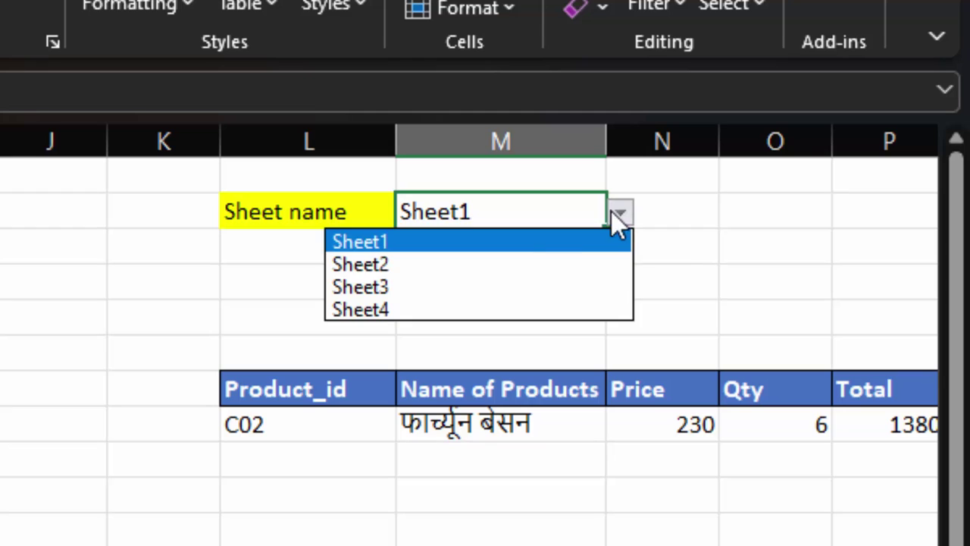
left_click(463, 285)
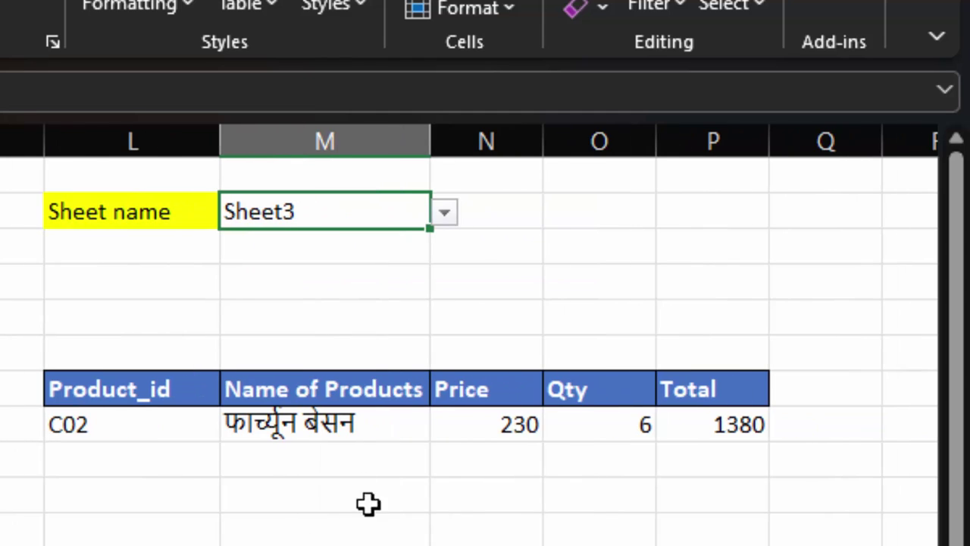
left_click(360, 529)
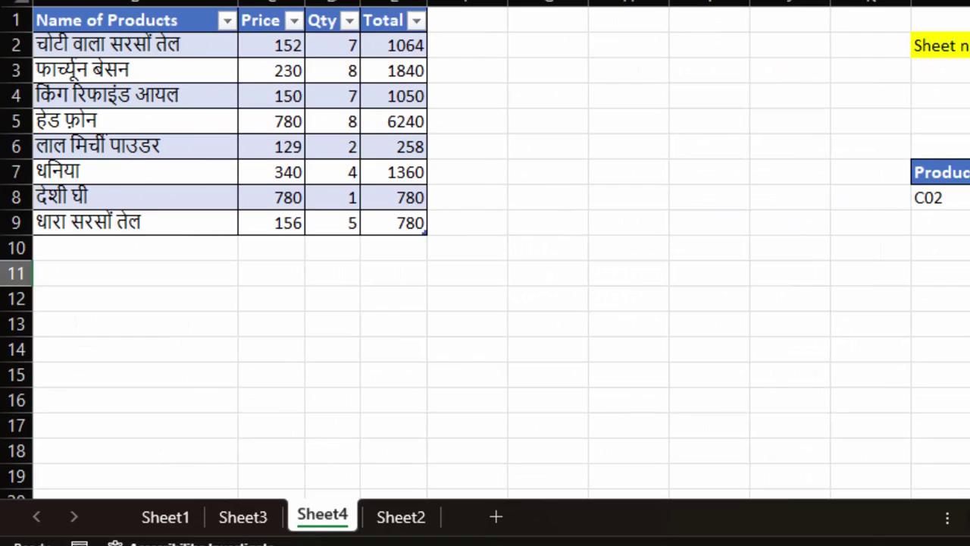
left_click(242, 518)
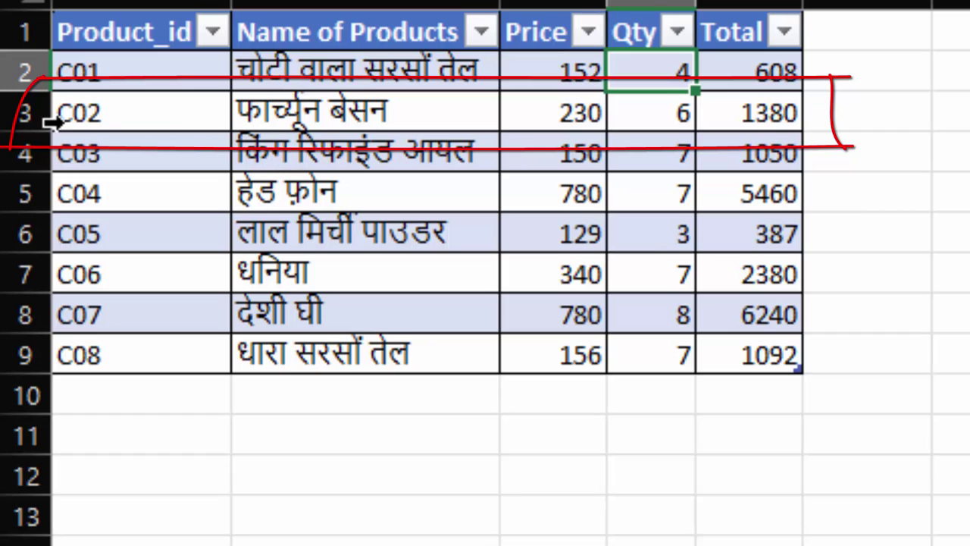
left_click_drag(186, 118, 673, 120)
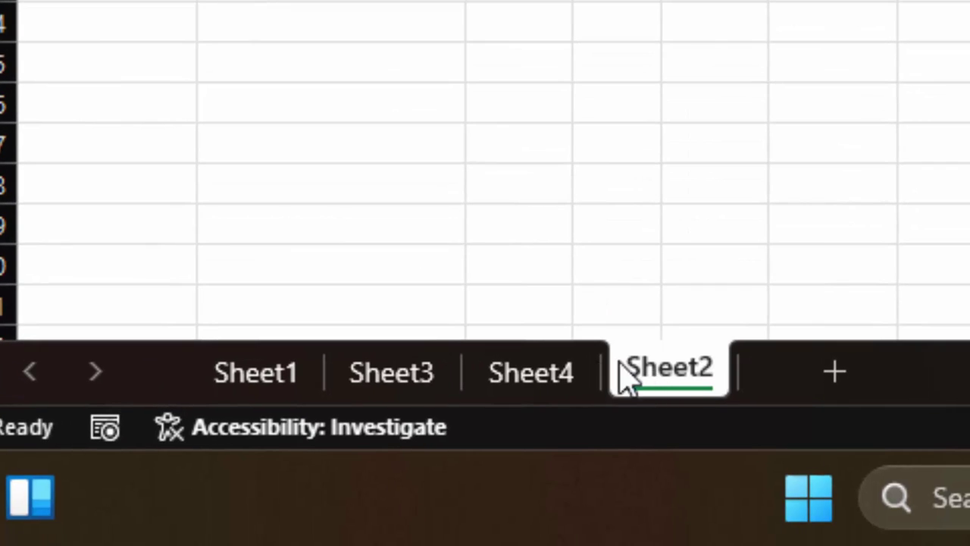
left_click(545, 372)
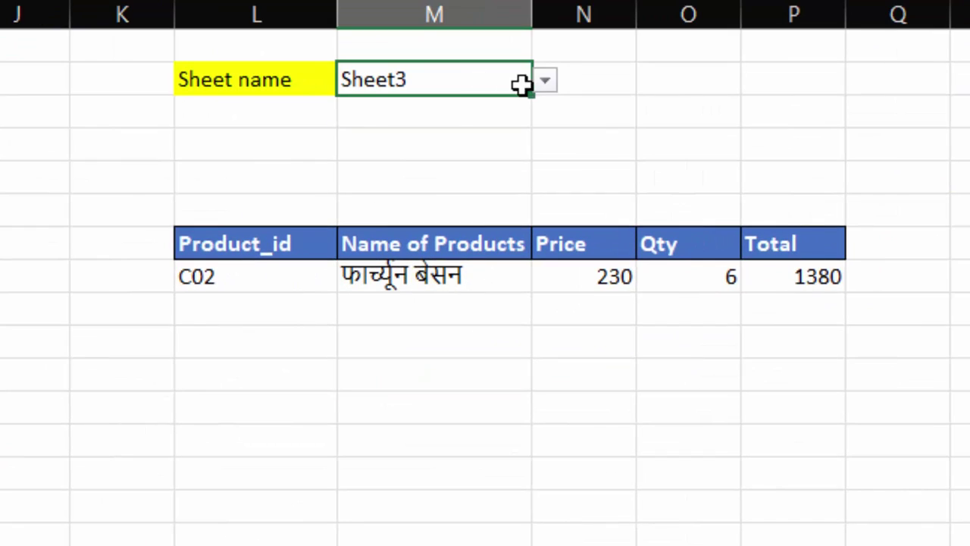
left_click(545, 80)
left_click(454, 110)
left_click(545, 403)
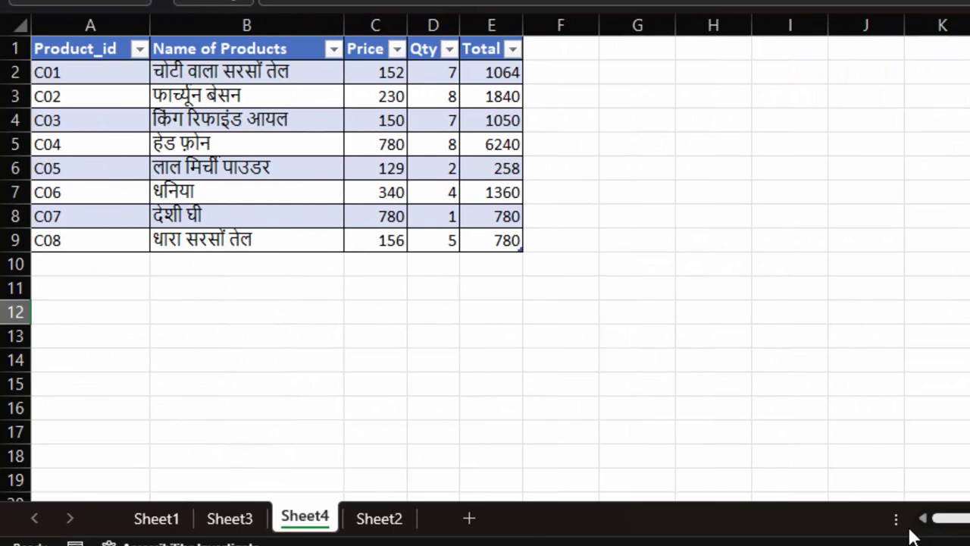
left_click(174, 519)
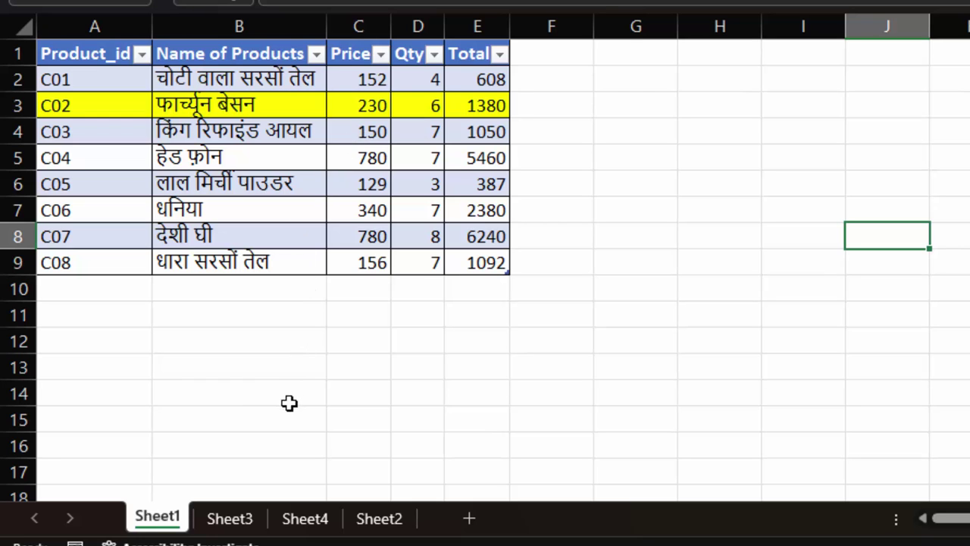
left_click(243, 524)
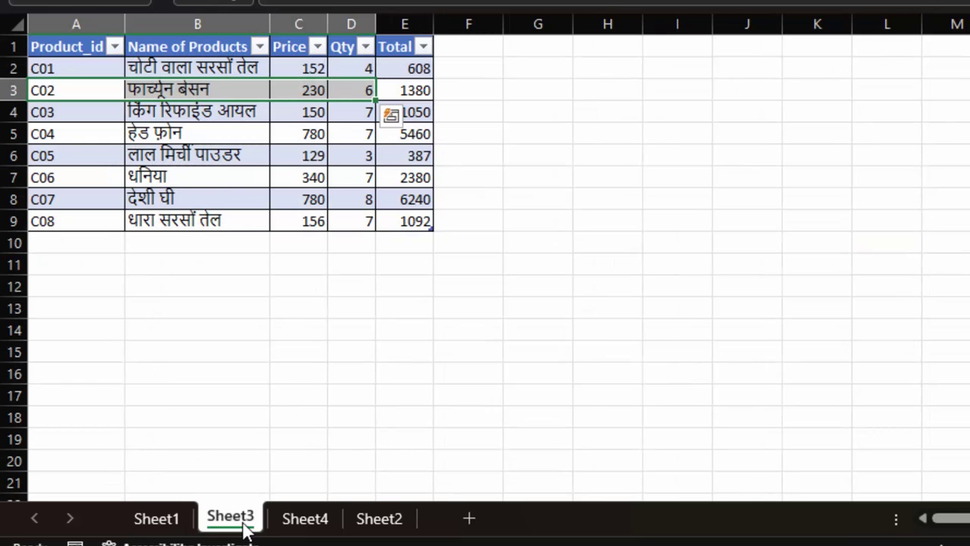
left_click(303, 523)
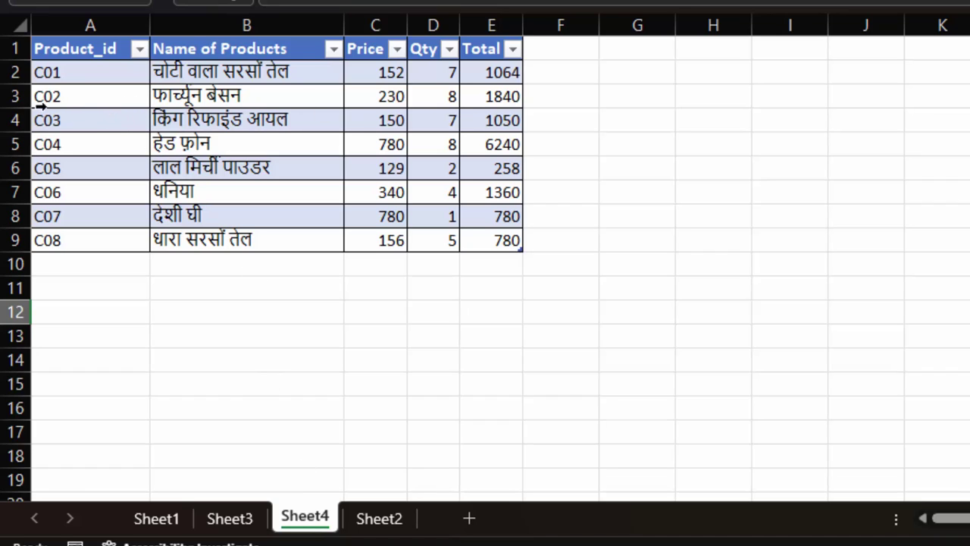
left_click_drag(78, 98, 493, 91)
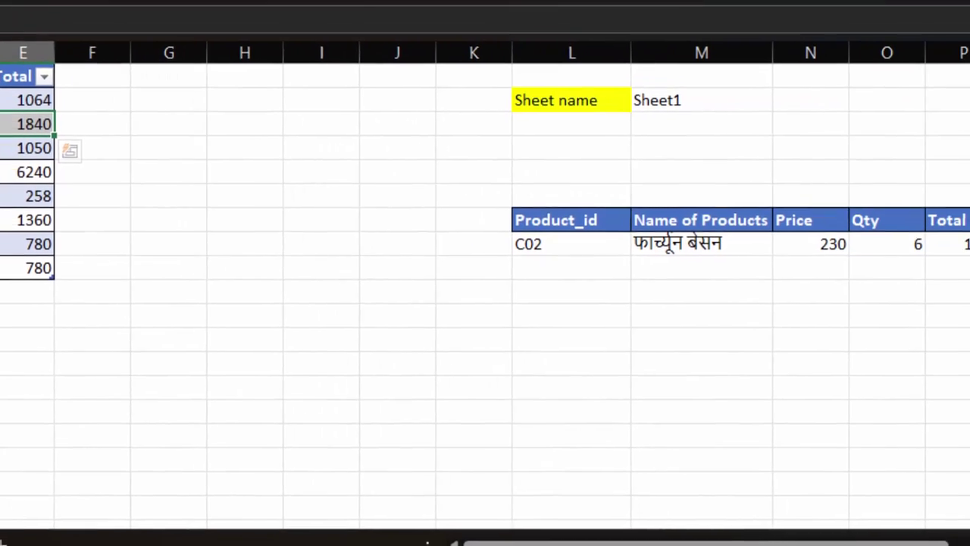
Step: Choose Sheet4 in the Sheet name dropdown so C02 returns Qty 8 and Total 1840
left_click(530, 109)
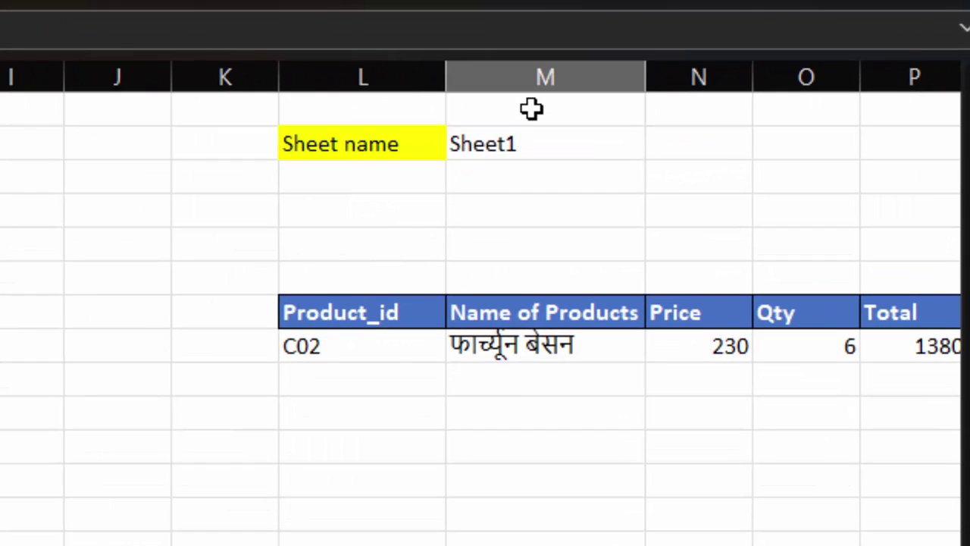
left_click(531, 140)
left_click(658, 144)
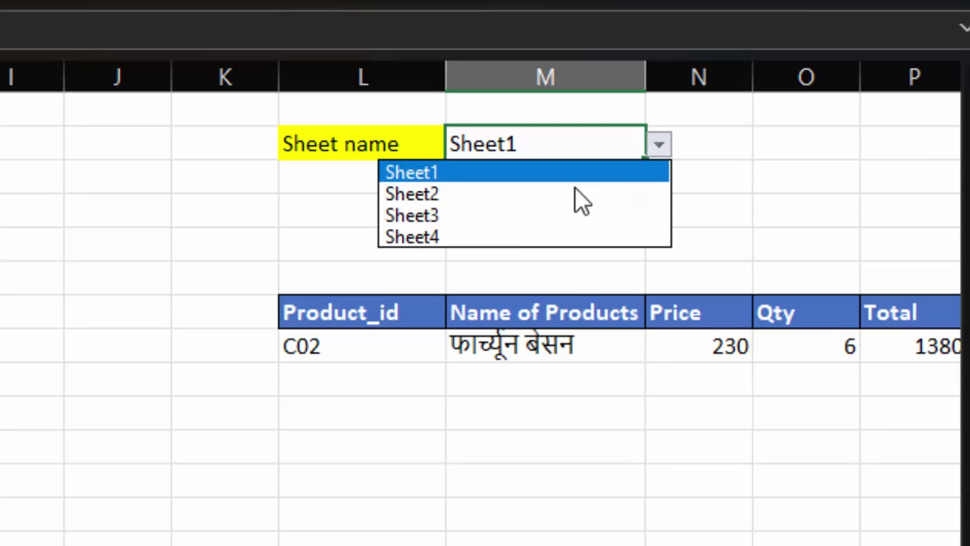
left_click(504, 237)
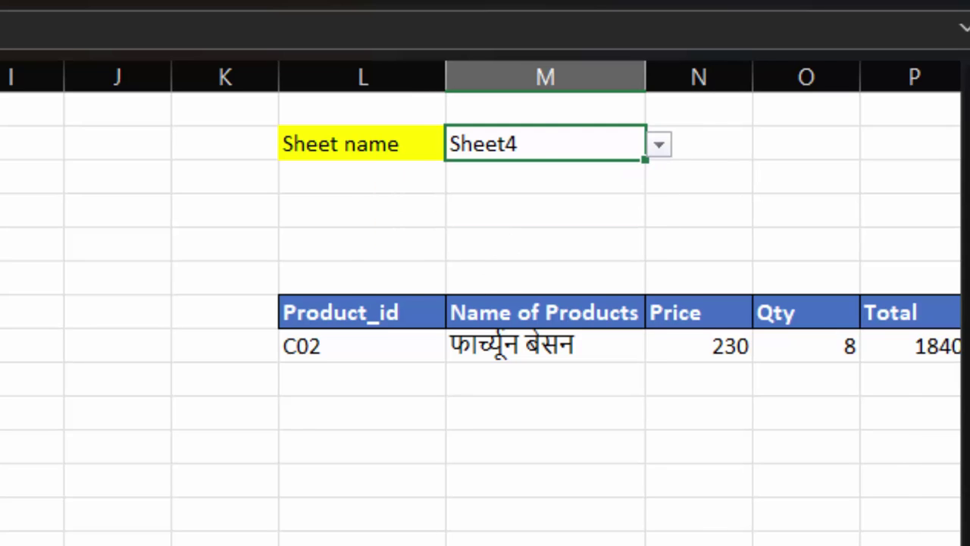